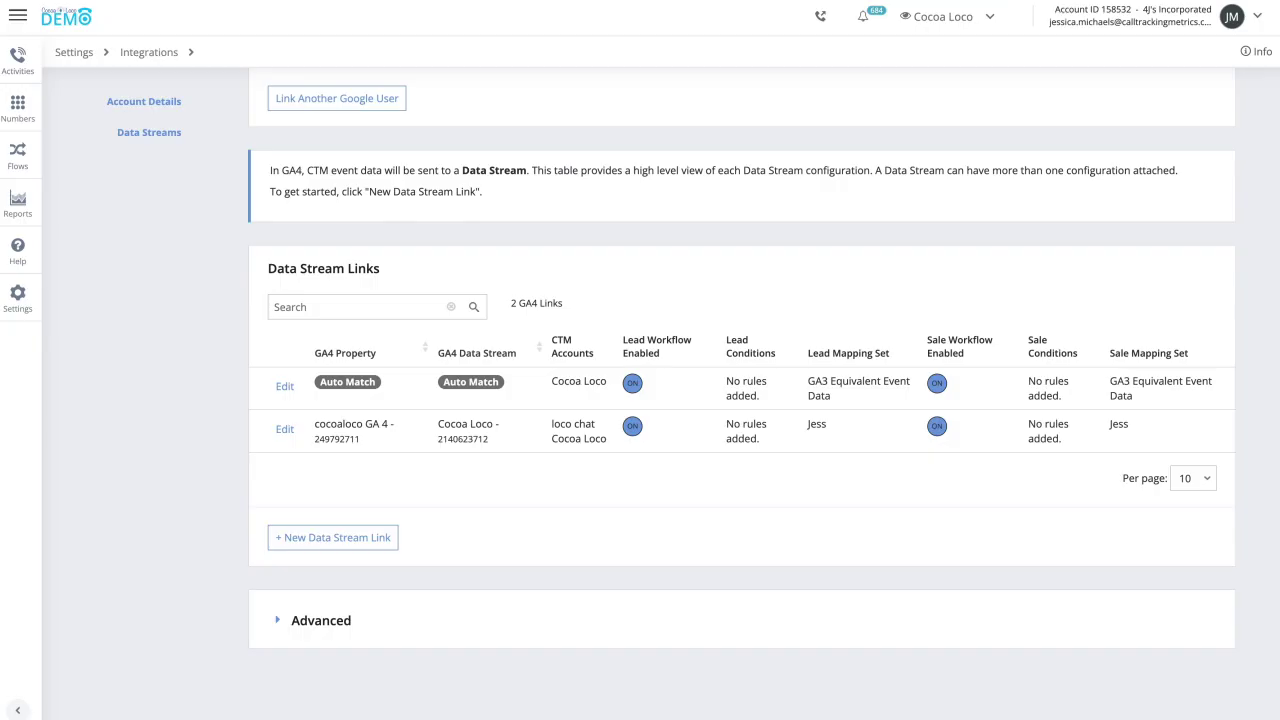
Open the Auto Match data stream link of the GA4 integration for editing.
{"action": "scroll", "coordinate": [557, 205], "scroll_direction": "up", "scroll_amount": 3}
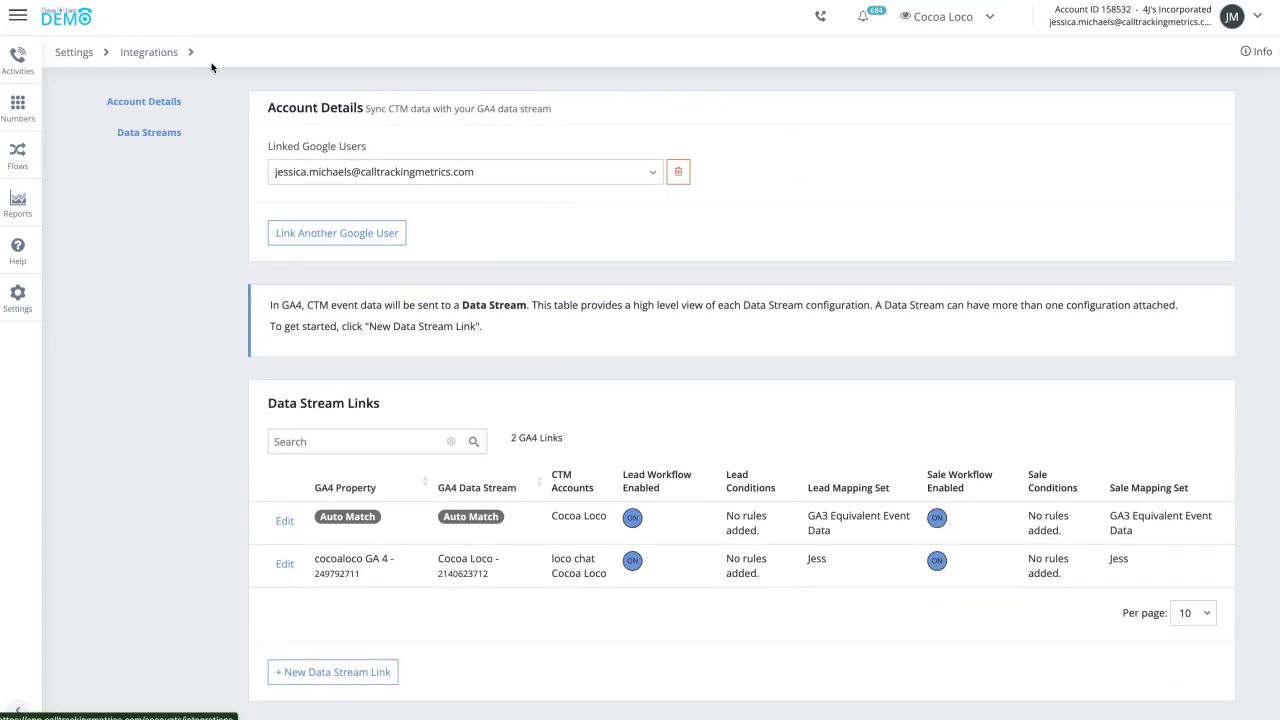
{"action": "left_click", "coordinate": [33, 311]}
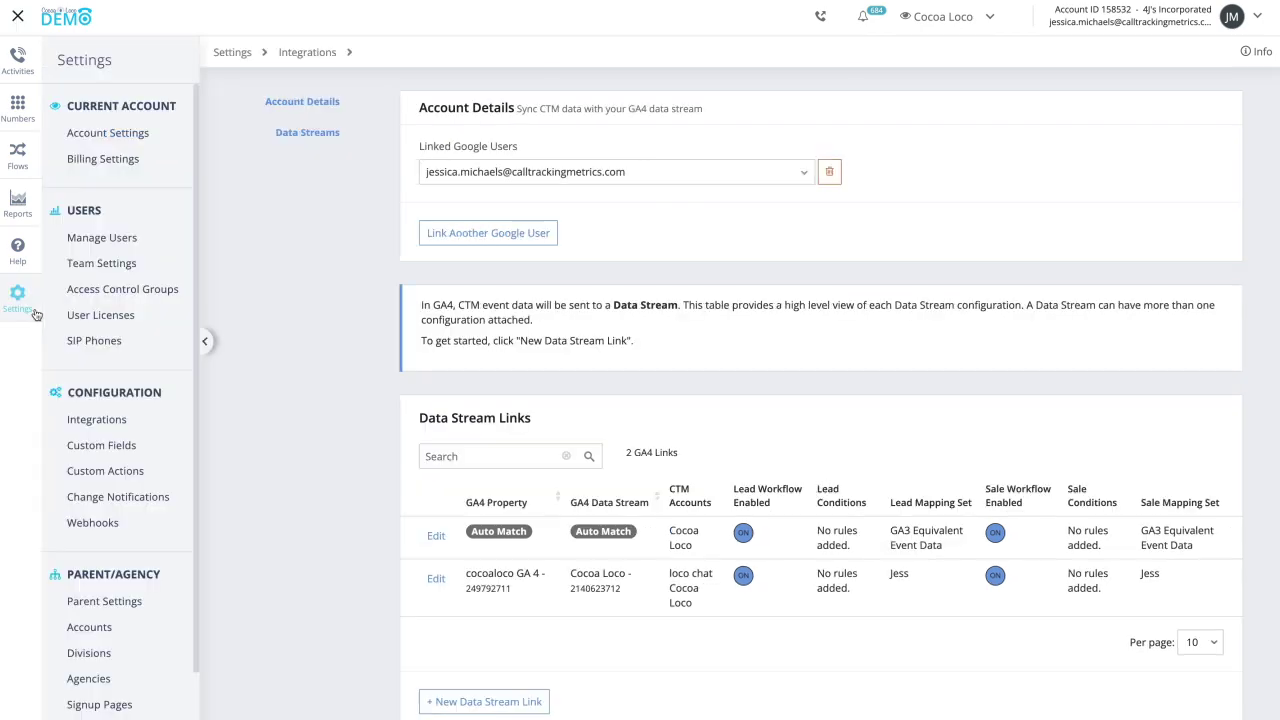
{"action": "left_click", "coordinate": [146, 428]}
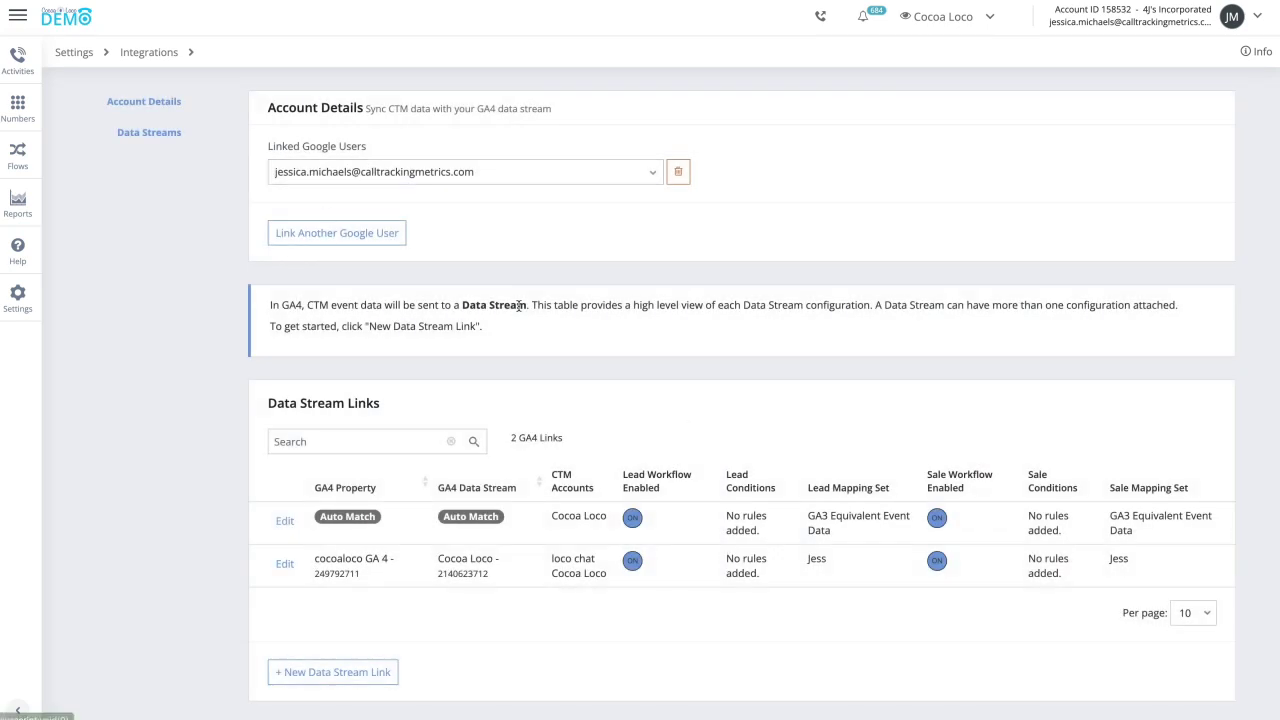
{"action": "scroll", "coordinate": [820, 430], "scroll_direction": "down", "scroll_amount": 2}
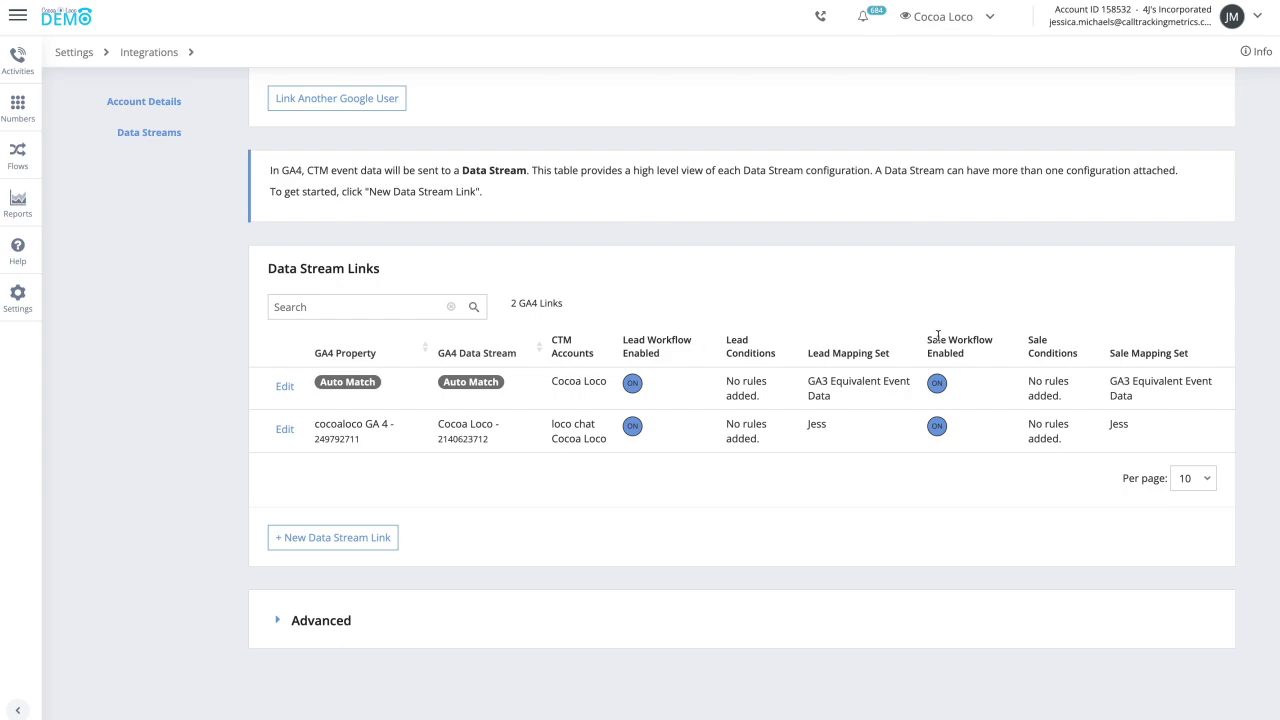
{"action": "left_click", "coordinate": [284, 388]}
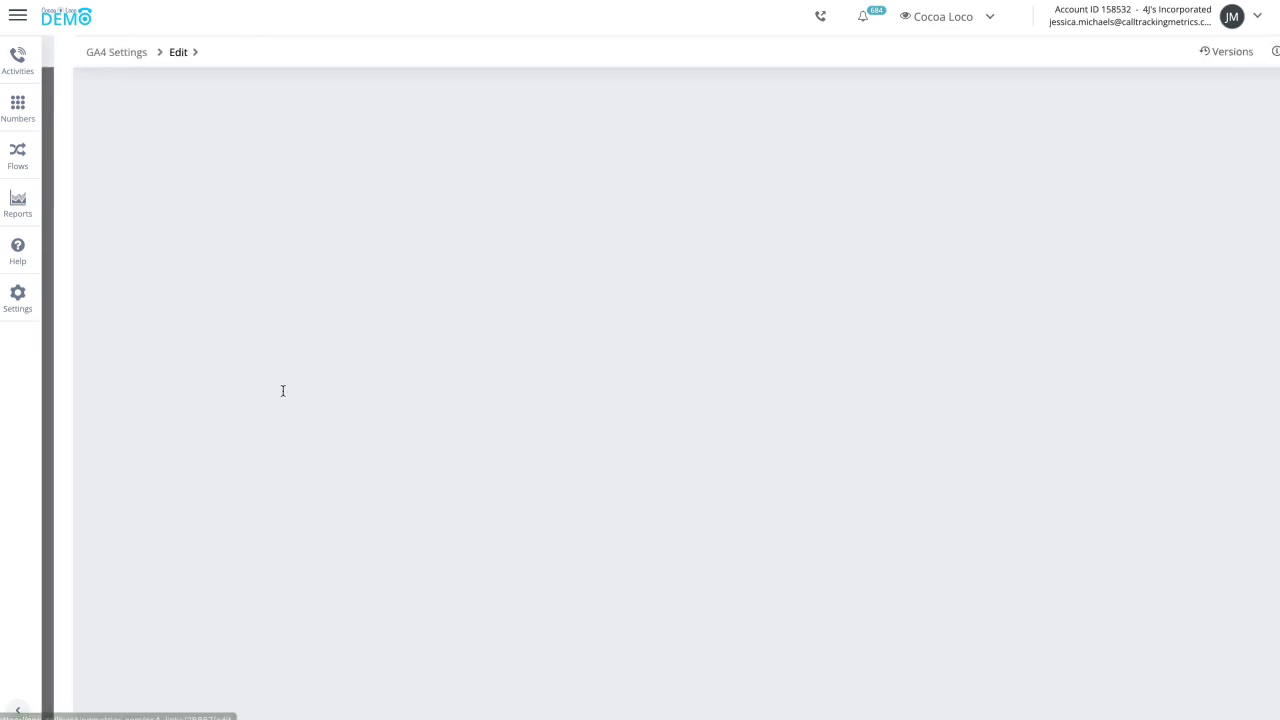
Expand the Lead Workflow and examine its event name, mapping set parameters and trigger conditions.
{"action": "scroll", "coordinate": [549, 486], "scroll_direction": "down", "scroll_amount": 10}
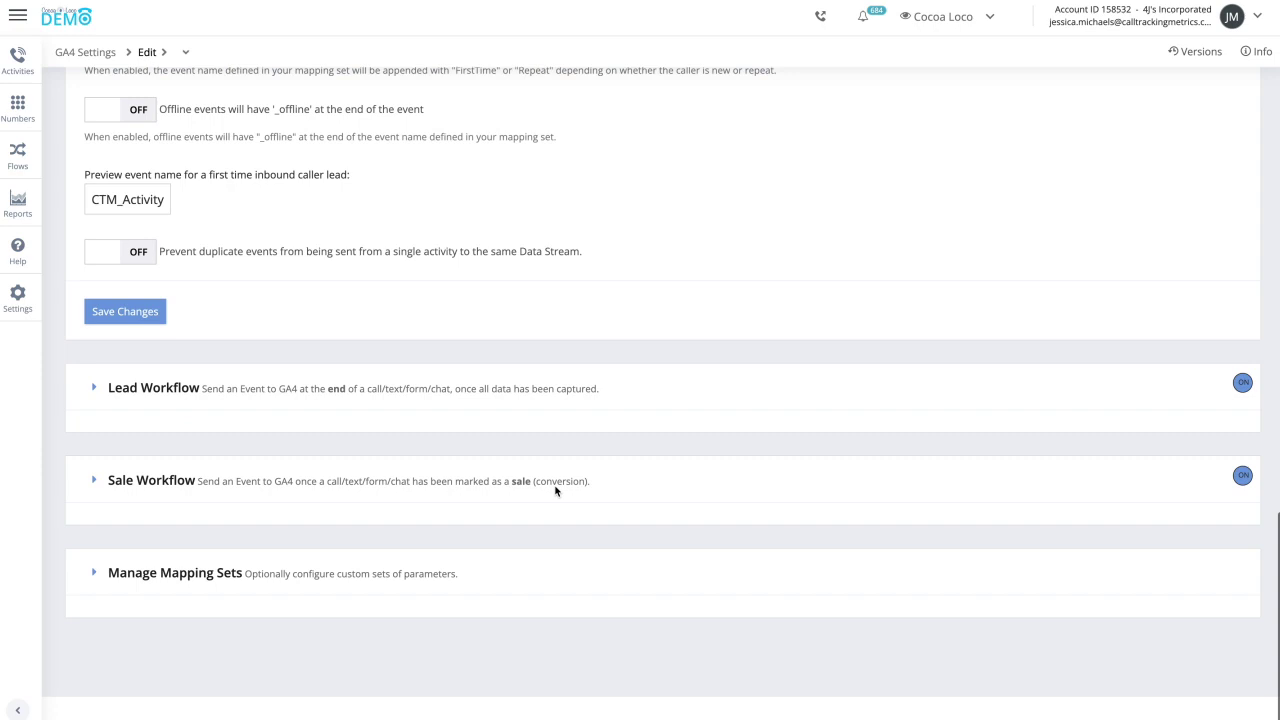
{"action": "left_click", "coordinate": [93, 386]}
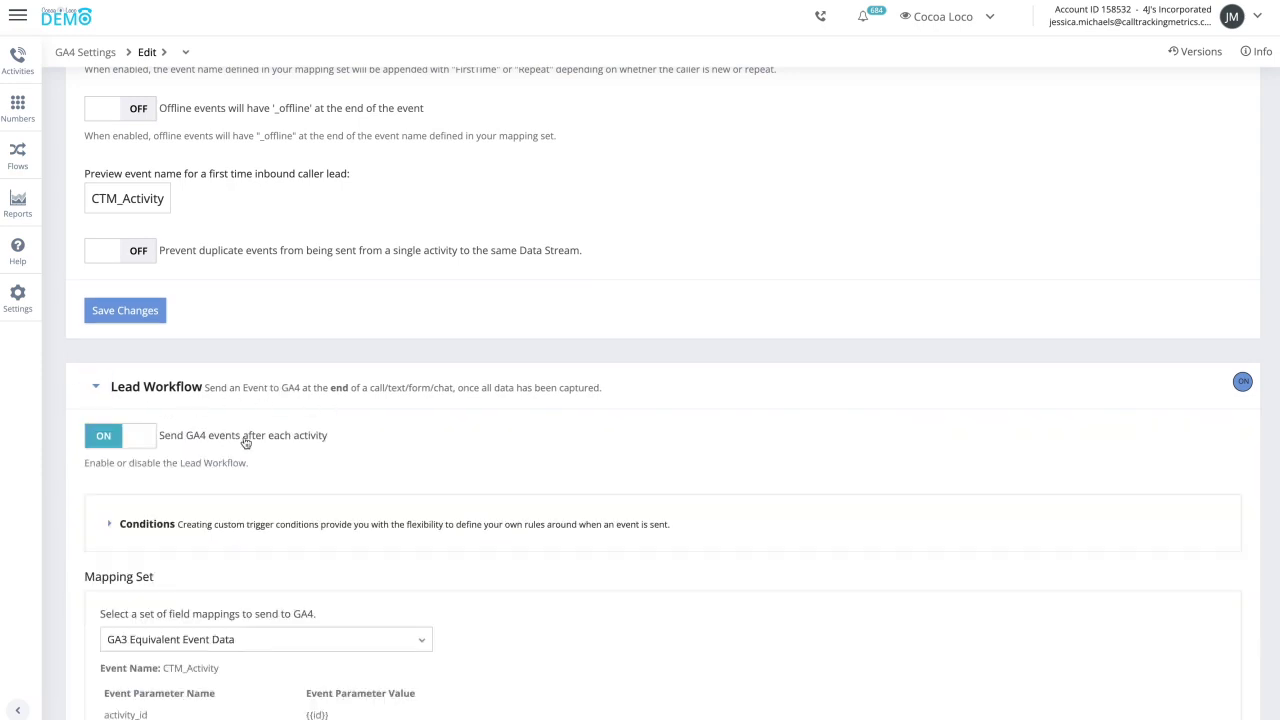
{"action": "scroll", "coordinate": [371, 451], "scroll_direction": "down", "scroll_amount": 3}
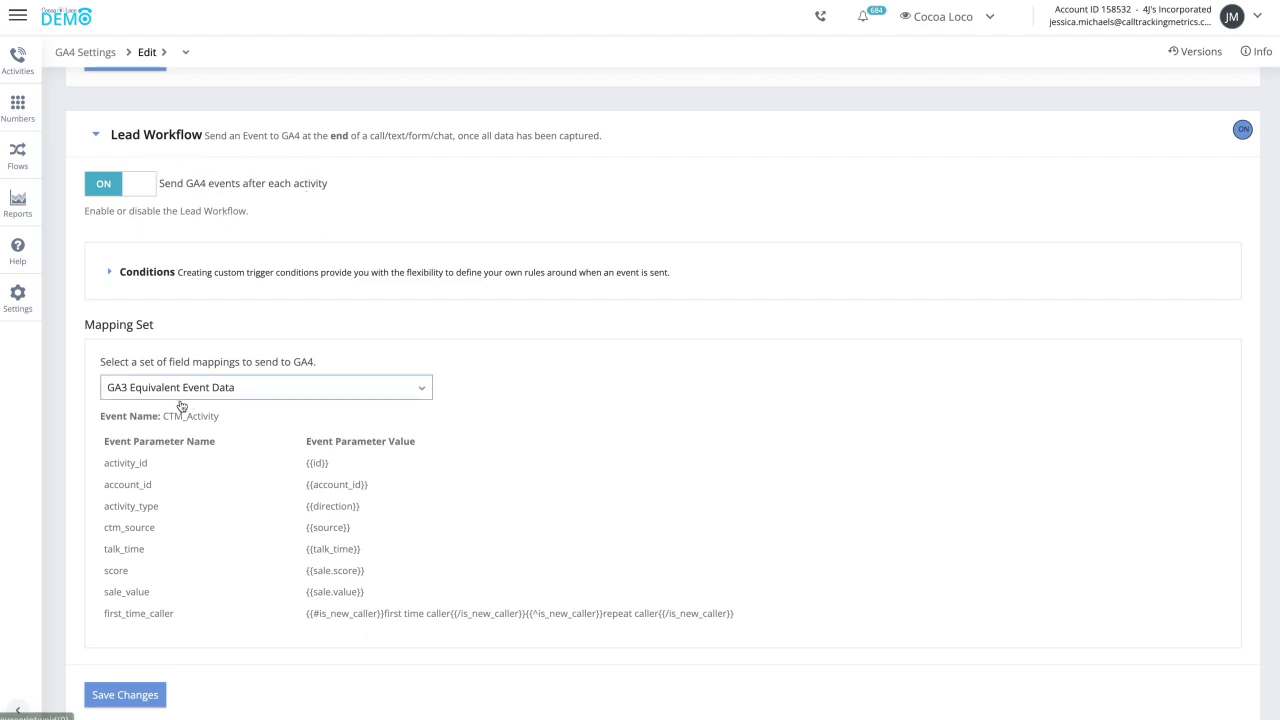
{"action": "left_click_drag", "start_coordinate": [165, 418], "coordinate": [220, 417]}
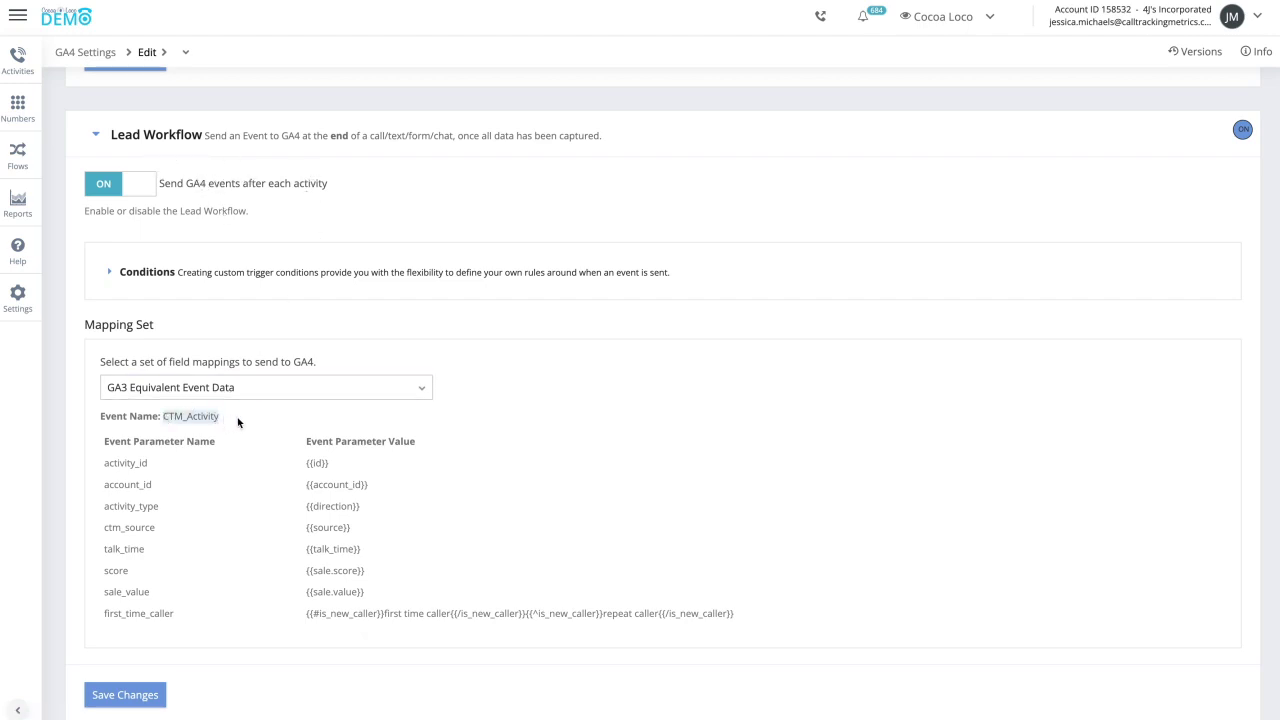
{"action": "left_click", "coordinate": [110, 276]}
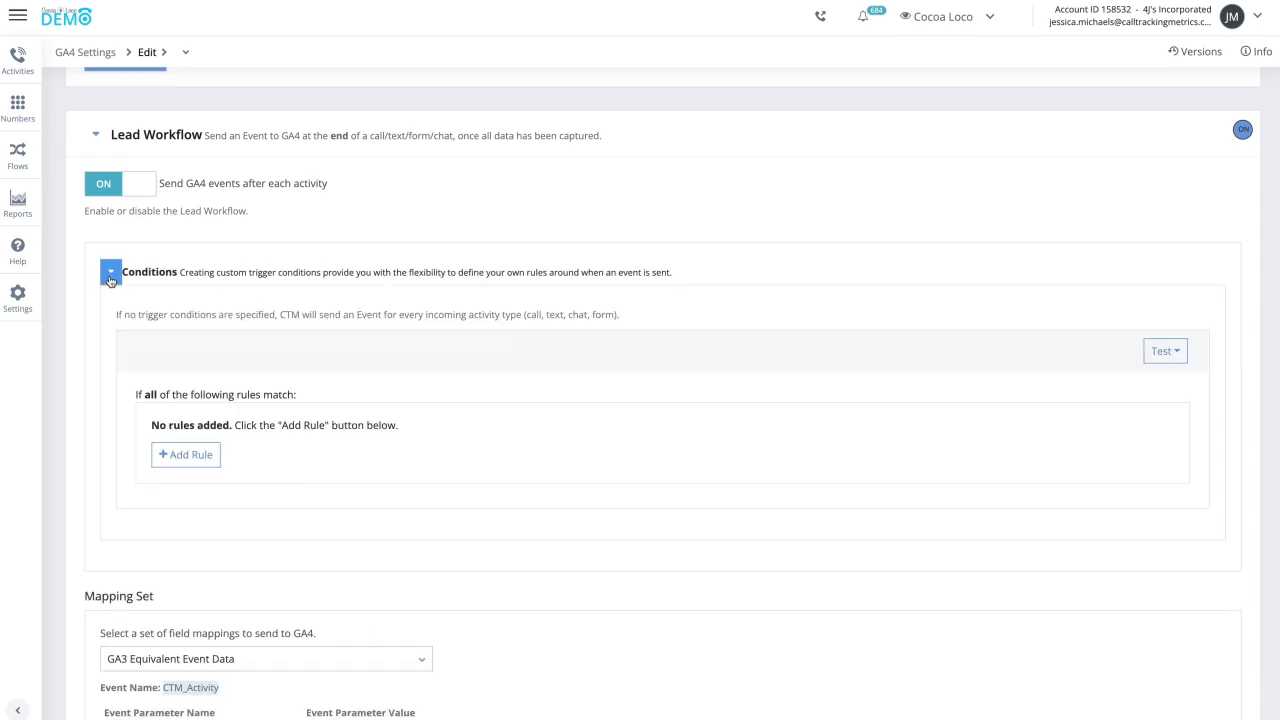
{"action": "left_click", "coordinate": [112, 276]}
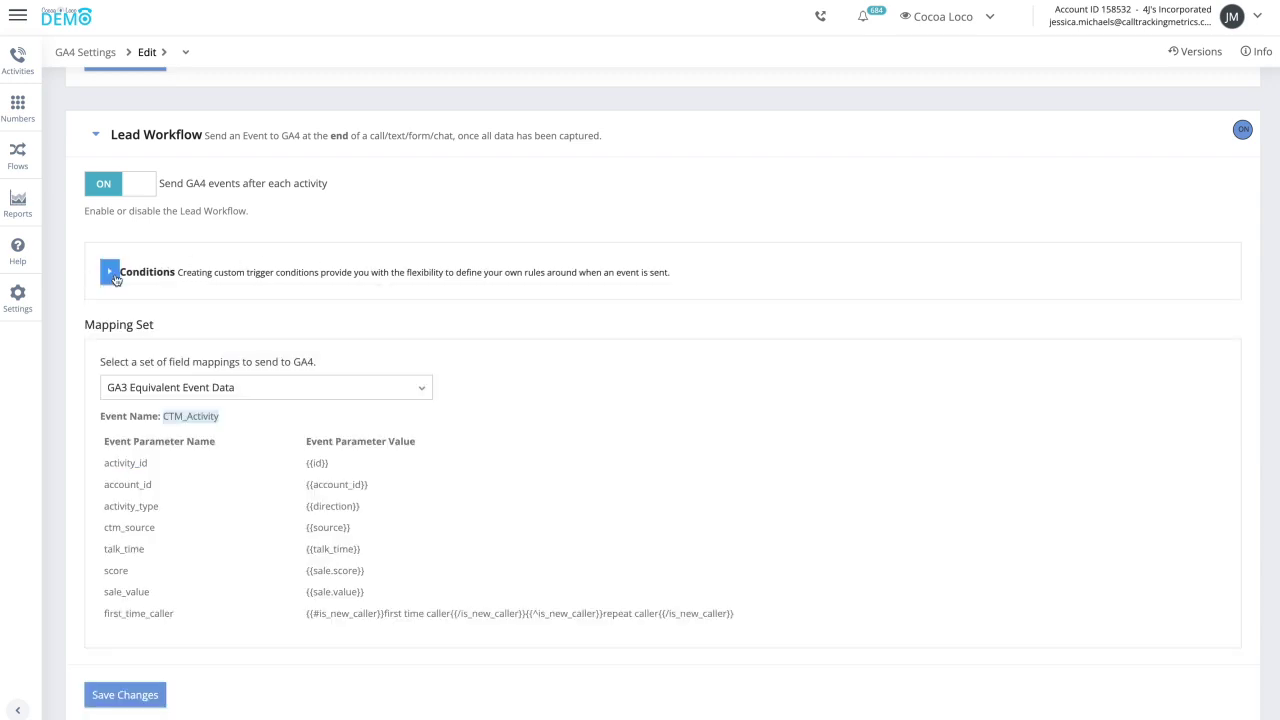
{"action": "scroll", "coordinate": [600, 477], "scroll_direction": "down", "scroll_amount": 3}
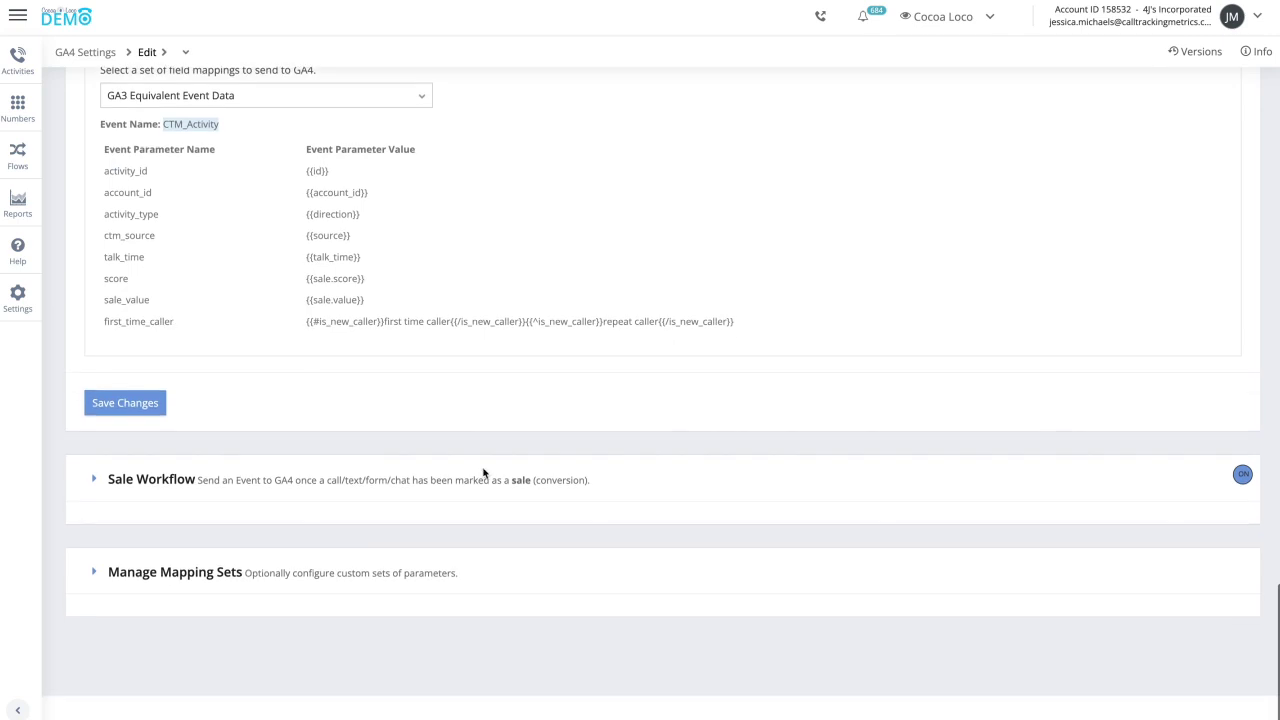
Expand the Sale Workflow and review its conversion event setting and mapping set.
{"action": "left_click", "coordinate": [97, 480]}
{"action": "scroll", "coordinate": [294, 522], "scroll_direction": "down", "scroll_amount": 3}
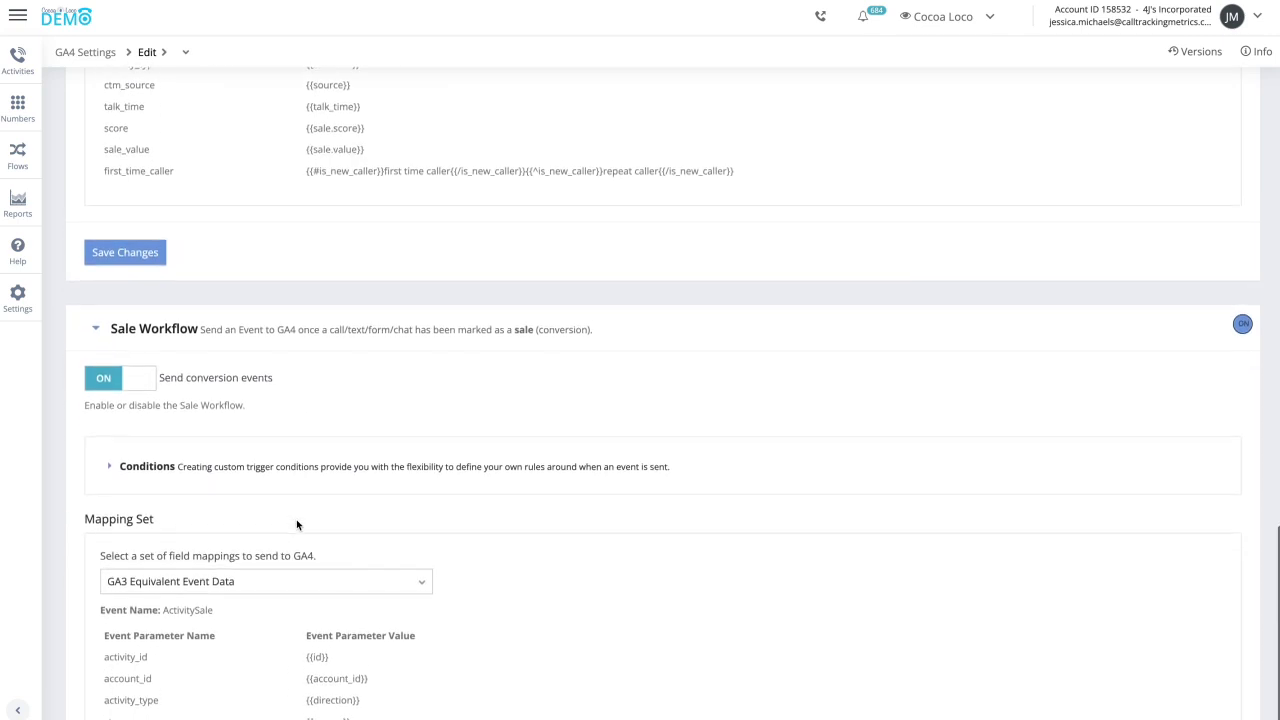
{"action": "scroll", "coordinate": [296, 526], "scroll_direction": "down", "scroll_amount": 1}
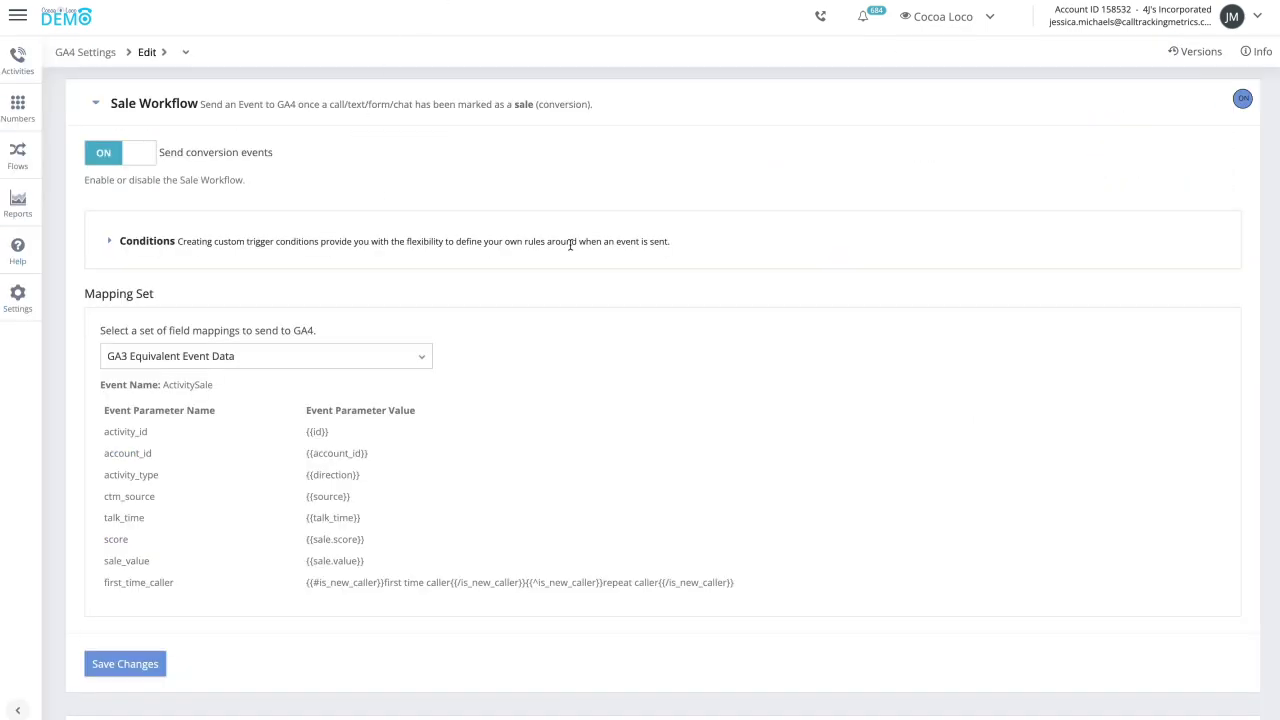
{"action": "scroll", "coordinate": [570, 245], "scroll_direction": "up", "scroll_amount": 5}
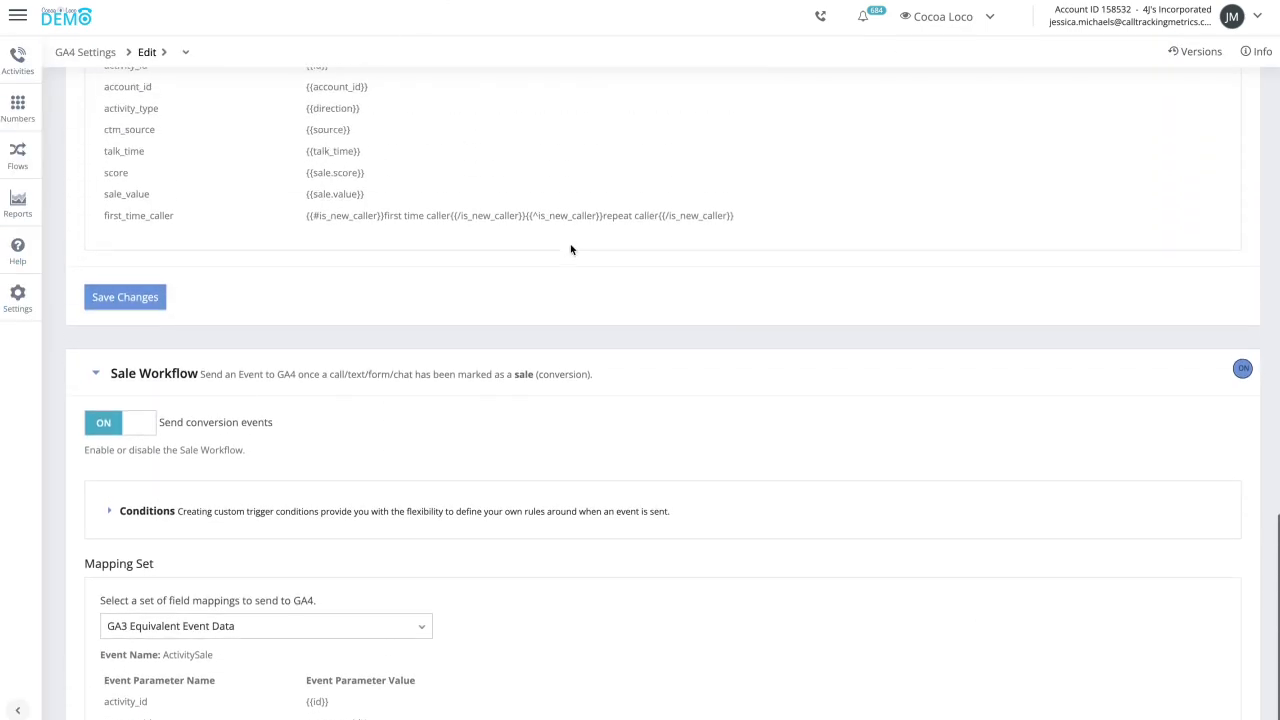
{"action": "scroll", "coordinate": [571, 249], "scroll_direction": "up", "scroll_amount": 2}
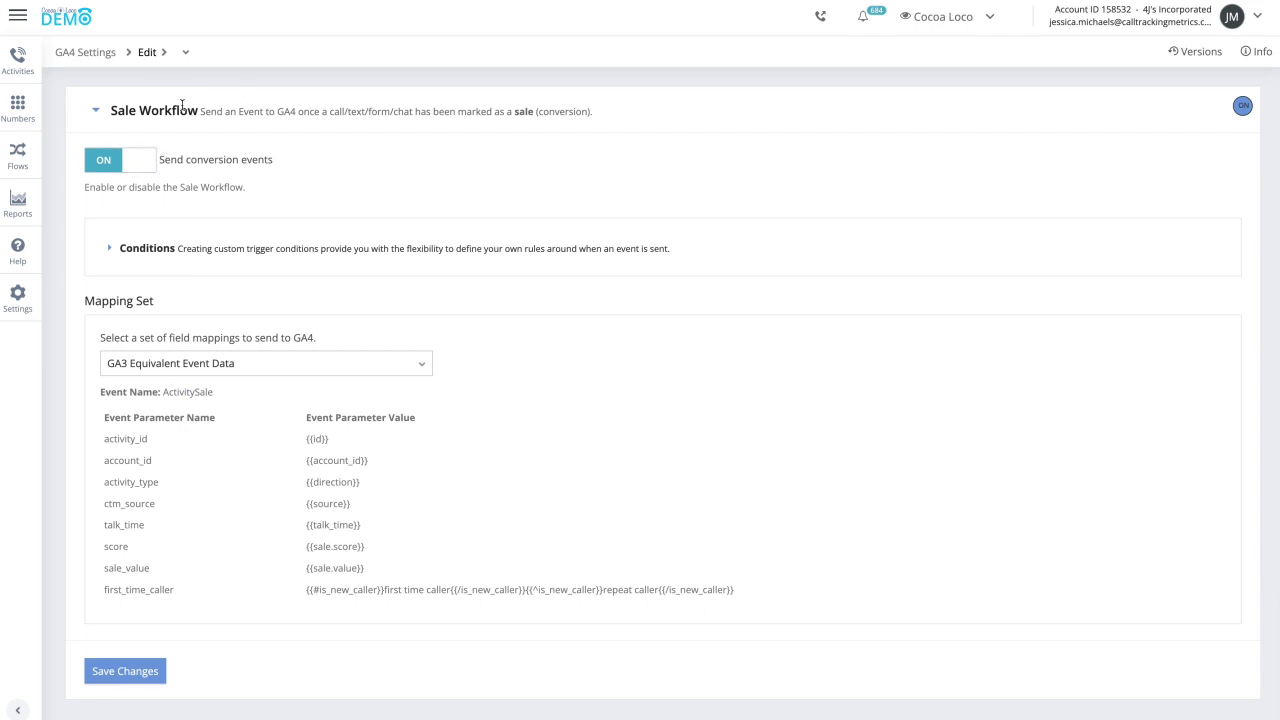
Add a condition rule to the Sale Workflow requiring Talk Time to be greater than 180.
{"action": "left_click", "coordinate": [112, 249]}
{"action": "left_click", "coordinate": [188, 430]}
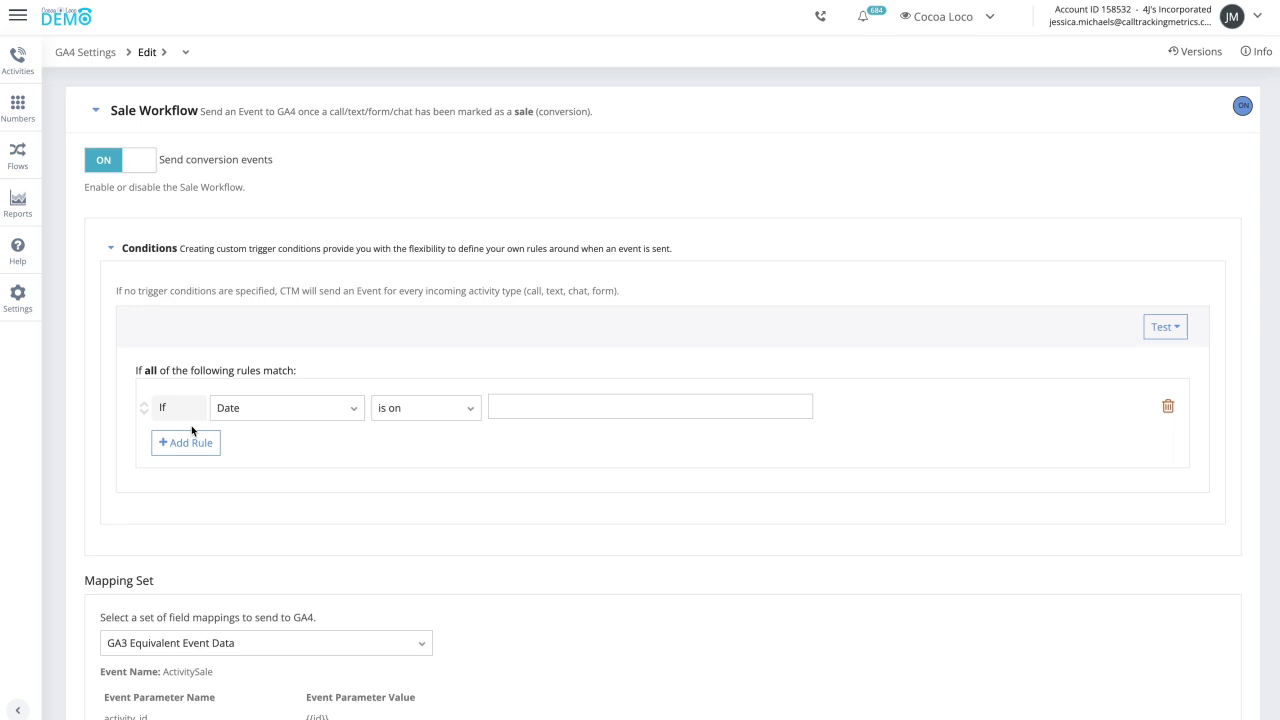
{"action": "left_click", "coordinate": [349, 413]}
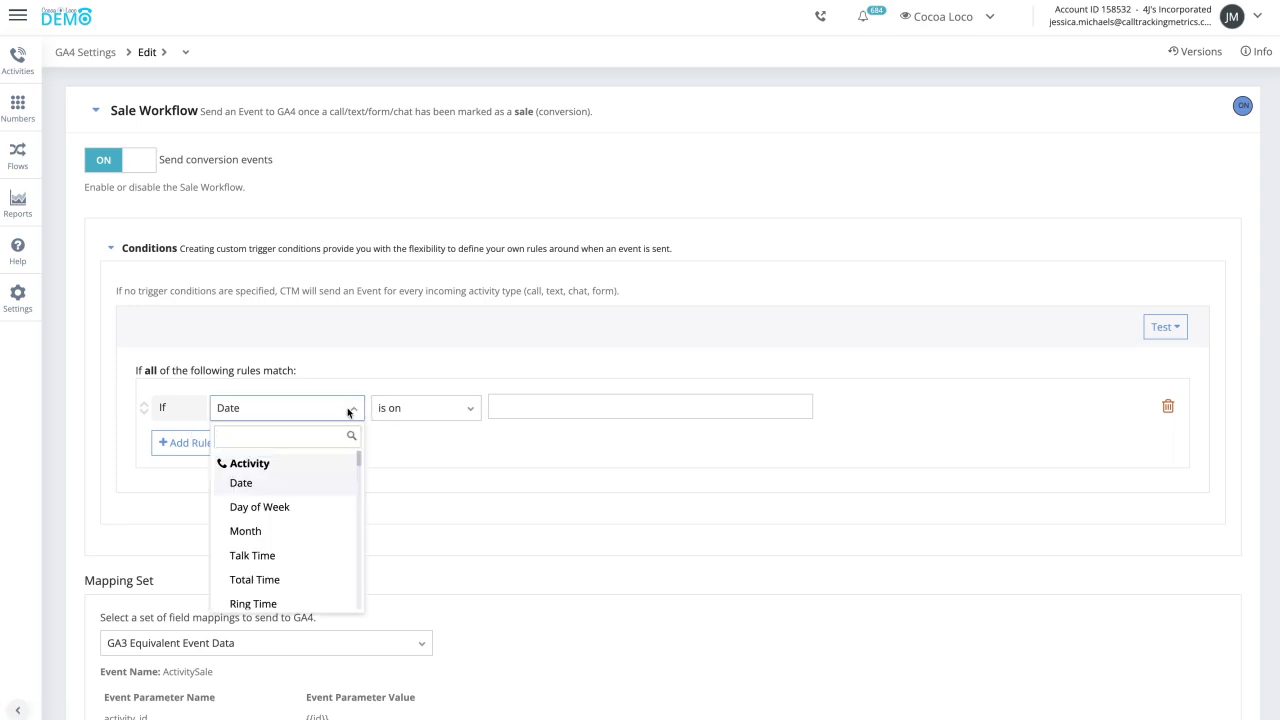
{"action": "type", "text": "talk"}
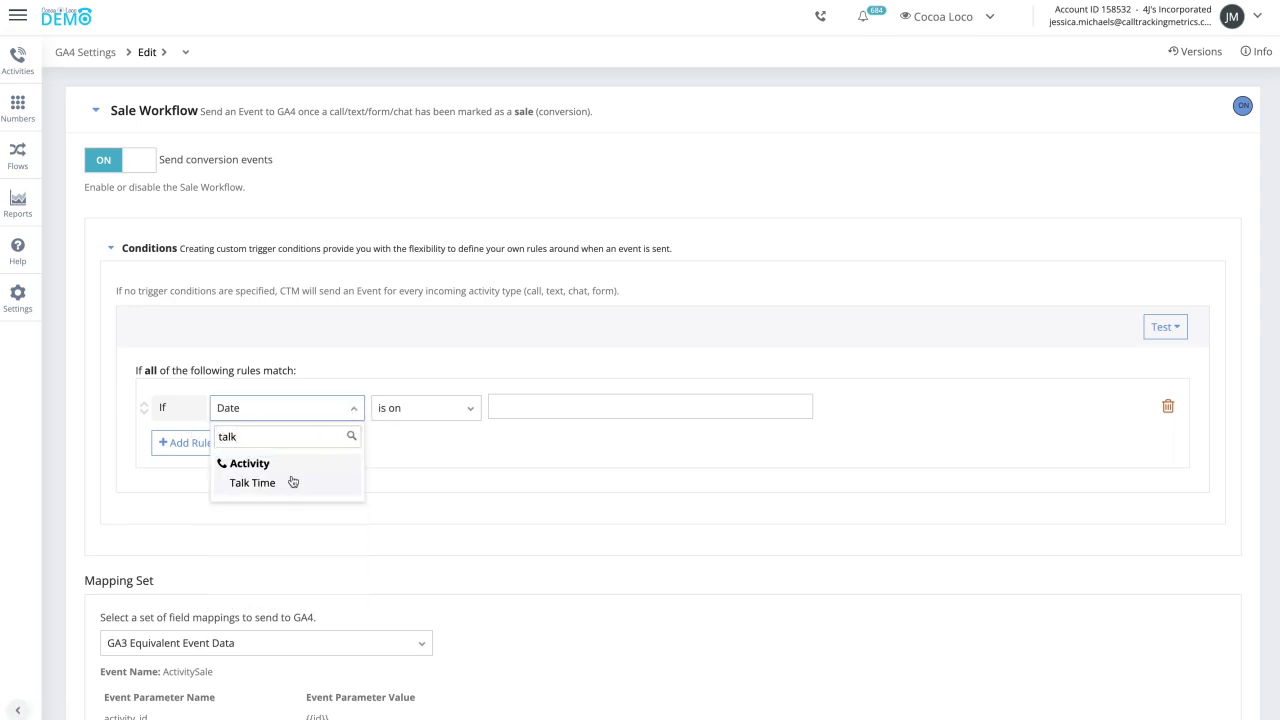
{"action": "left_click", "coordinate": [252, 482]}
{"action": "left_click", "coordinate": [449, 409]}
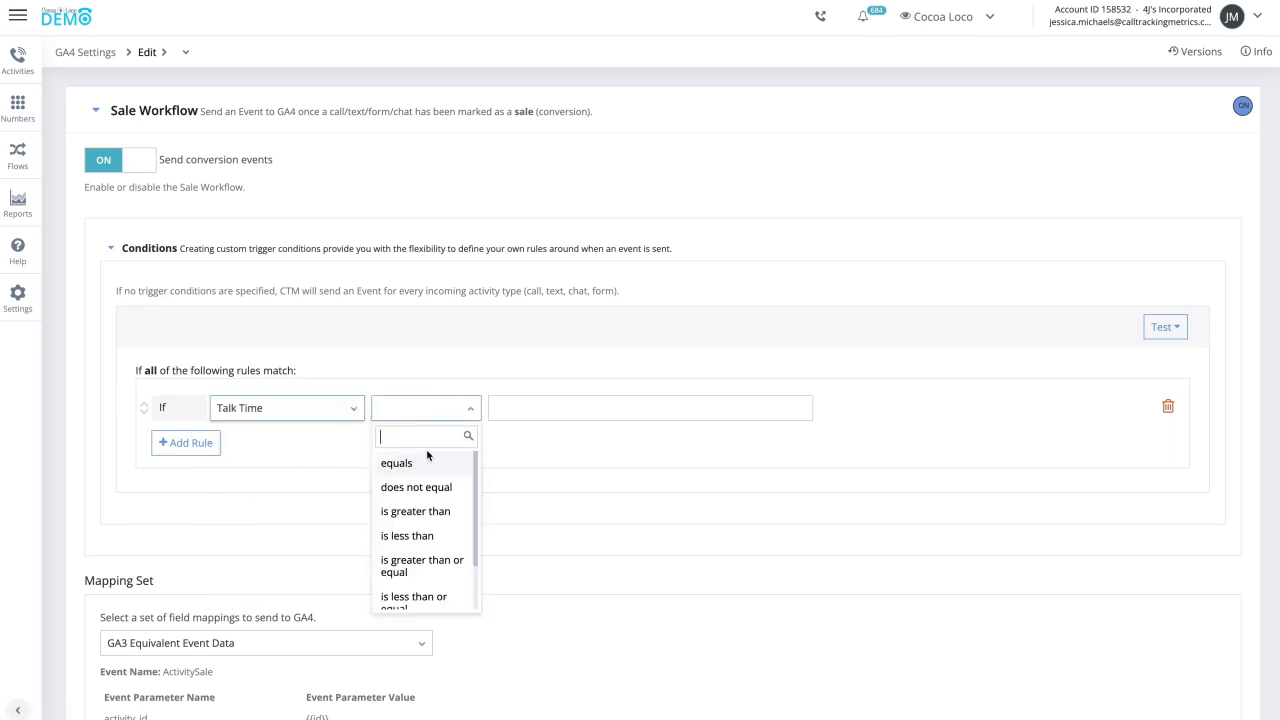
{"action": "left_click", "coordinate": [430, 522]}
{"action": "left_click", "coordinate": [594, 416]}
{"action": "type", "text": "180"}
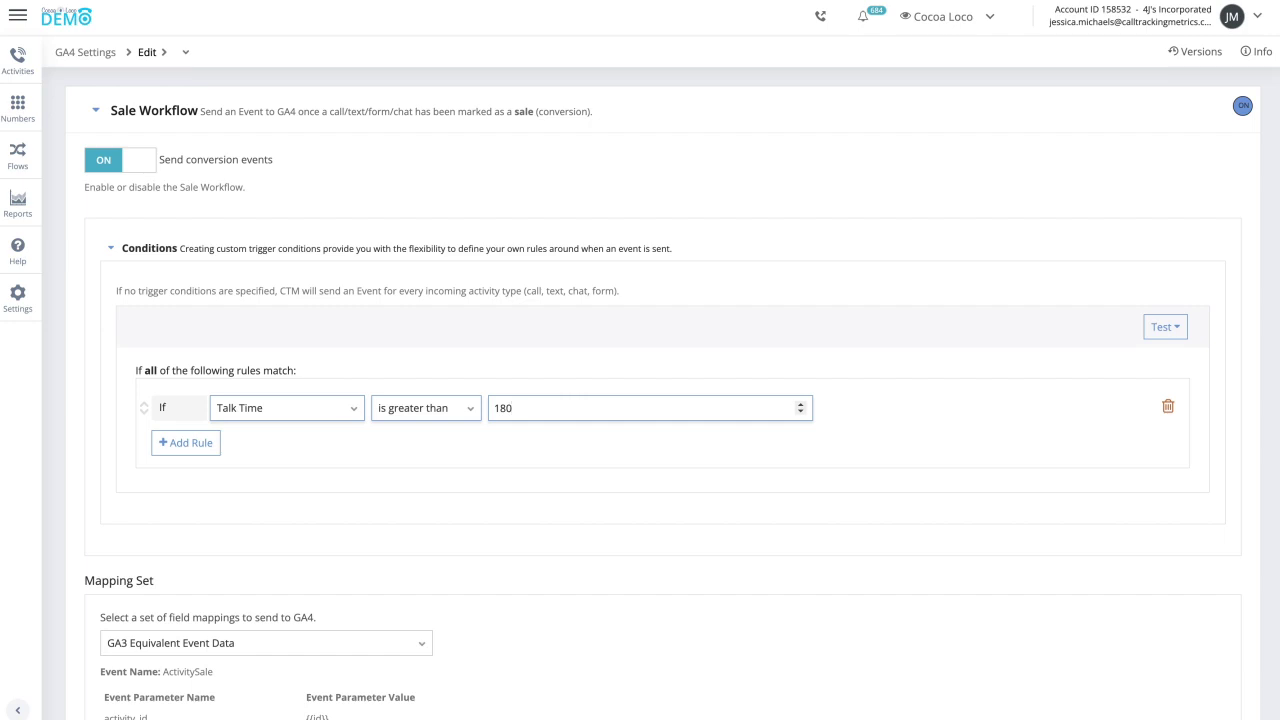
Highlight the event name in the Sale Workflow's mapping set and look over the mapping below it.
{"action": "scroll", "coordinate": [260, 546], "scroll_direction": "down", "scroll_amount": 1}
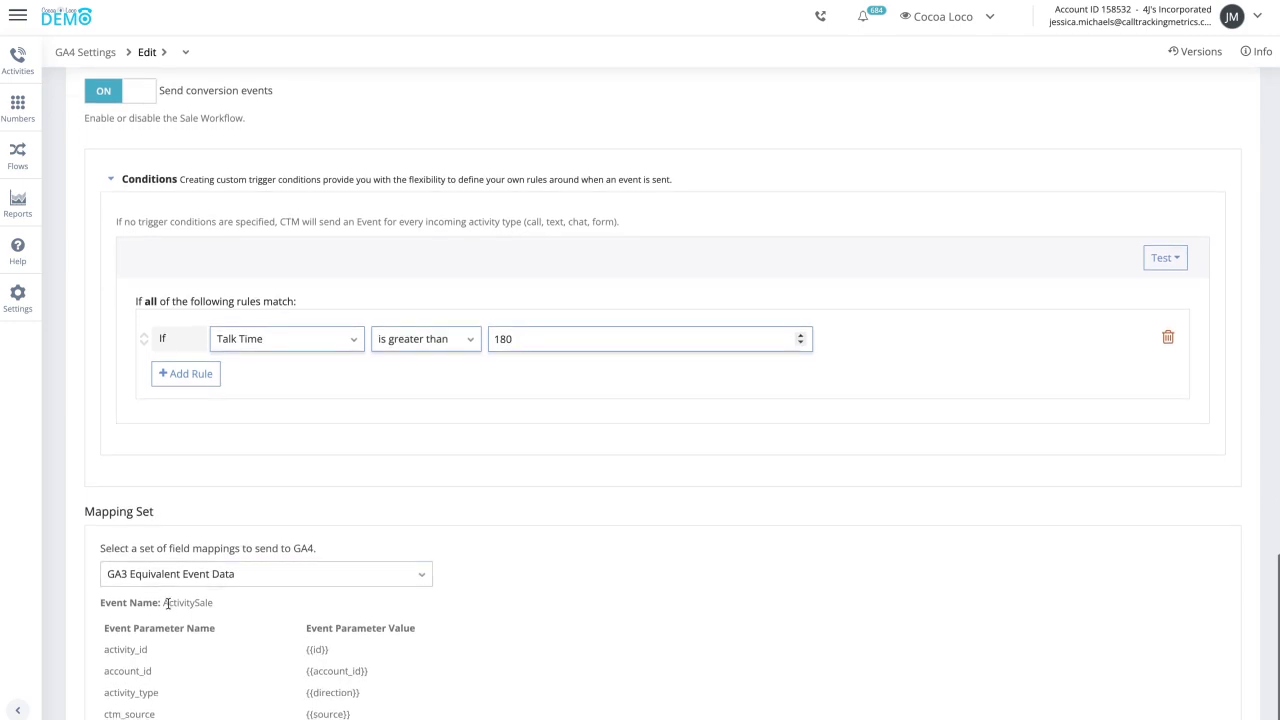
{"action": "left_click_drag", "start_coordinate": [165, 603], "coordinate": [223, 605]}
{"action": "scroll", "coordinate": [236, 607], "scroll_direction": "down", "scroll_amount": 1}
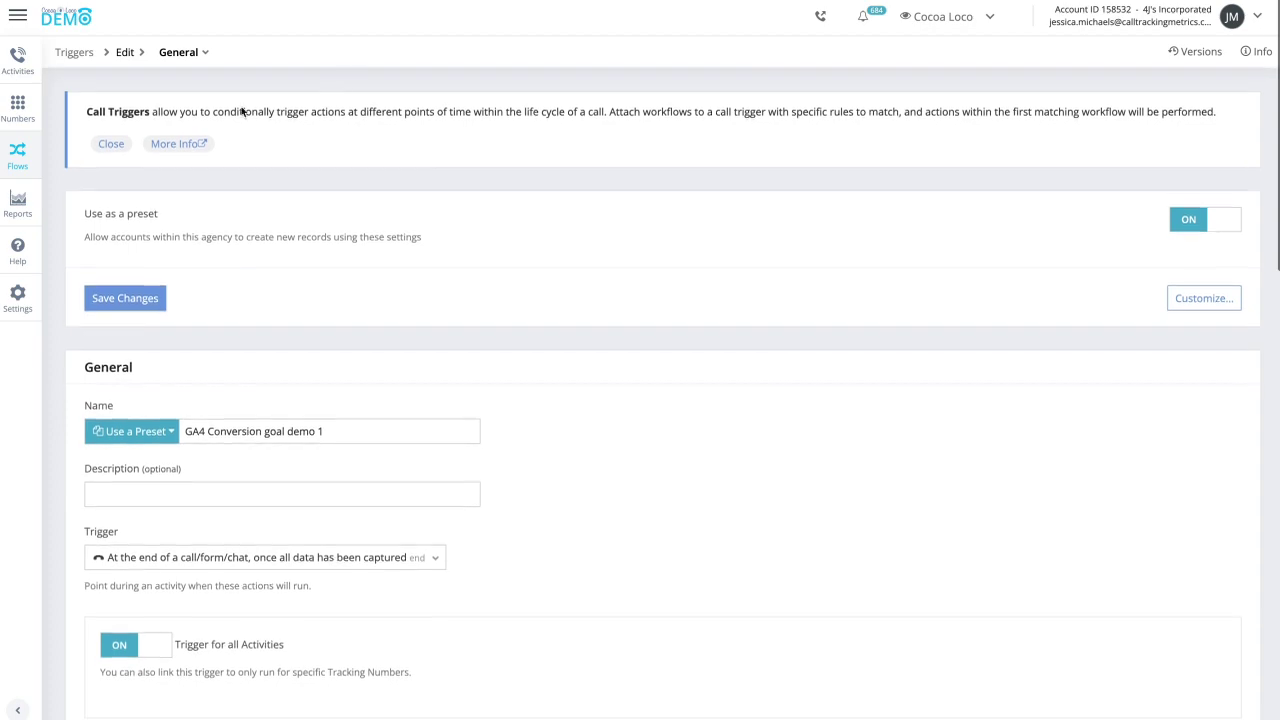
Examine the GA4 Conversion goal demo 1 trigger's timing, workflow rules, call tag and Send GA4 Events action.
{"action": "scroll", "coordinate": [333, 478], "scroll_direction": "down", "scroll_amount": 5}
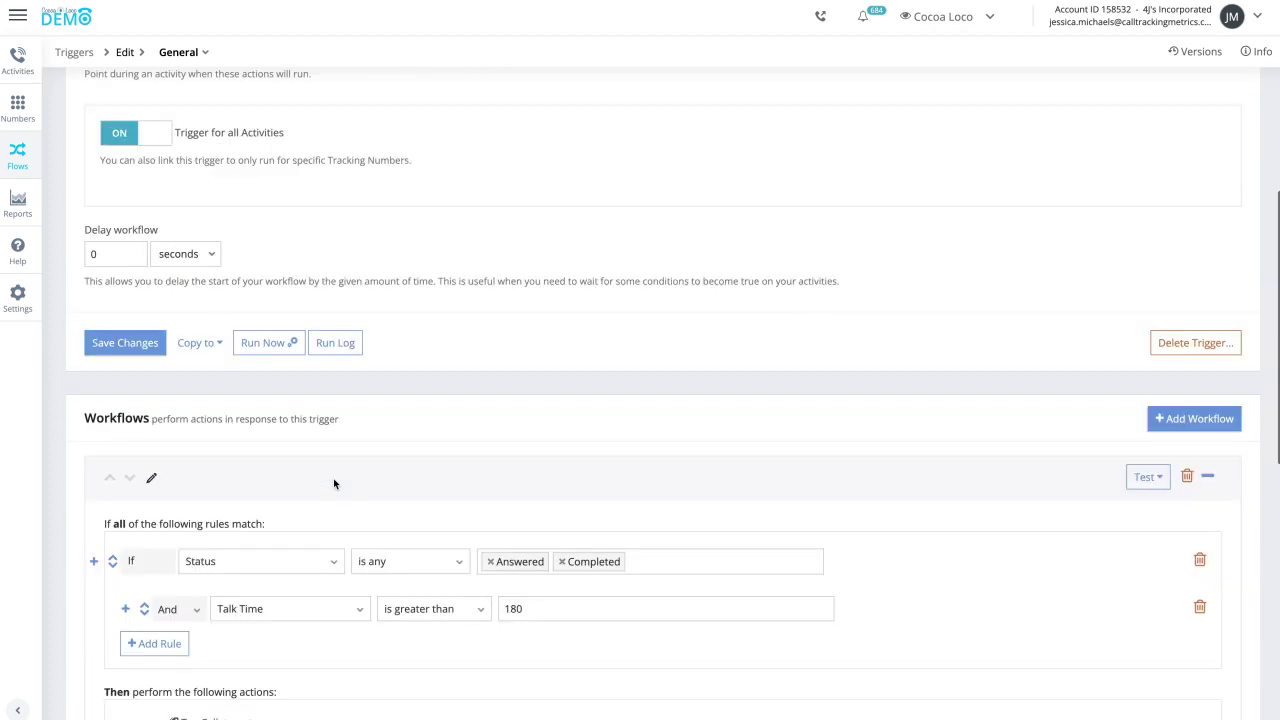
{"action": "scroll", "coordinate": [333, 478], "scroll_direction": "up", "scroll_amount": 2}
{"action": "scroll", "coordinate": [335, 483], "scroll_direction": "up", "scroll_amount": 1}
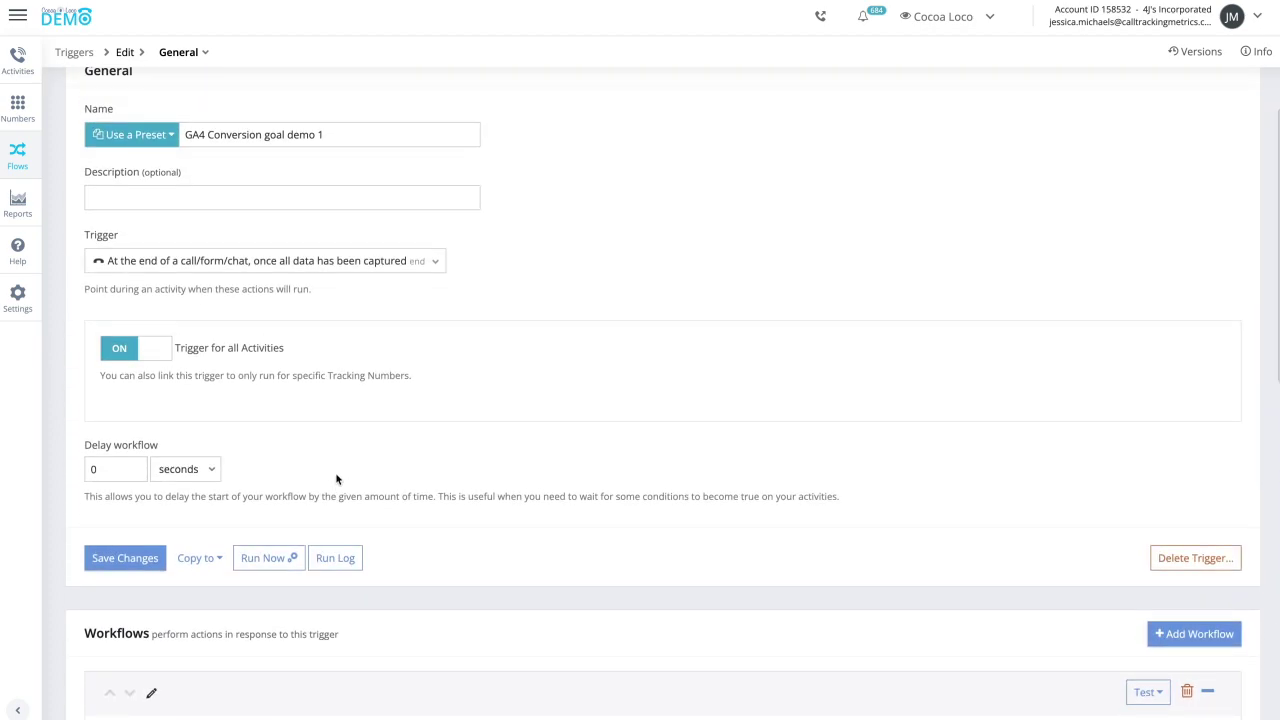
{"action": "scroll", "coordinate": [337, 478], "scroll_direction": "down", "scroll_amount": 2}
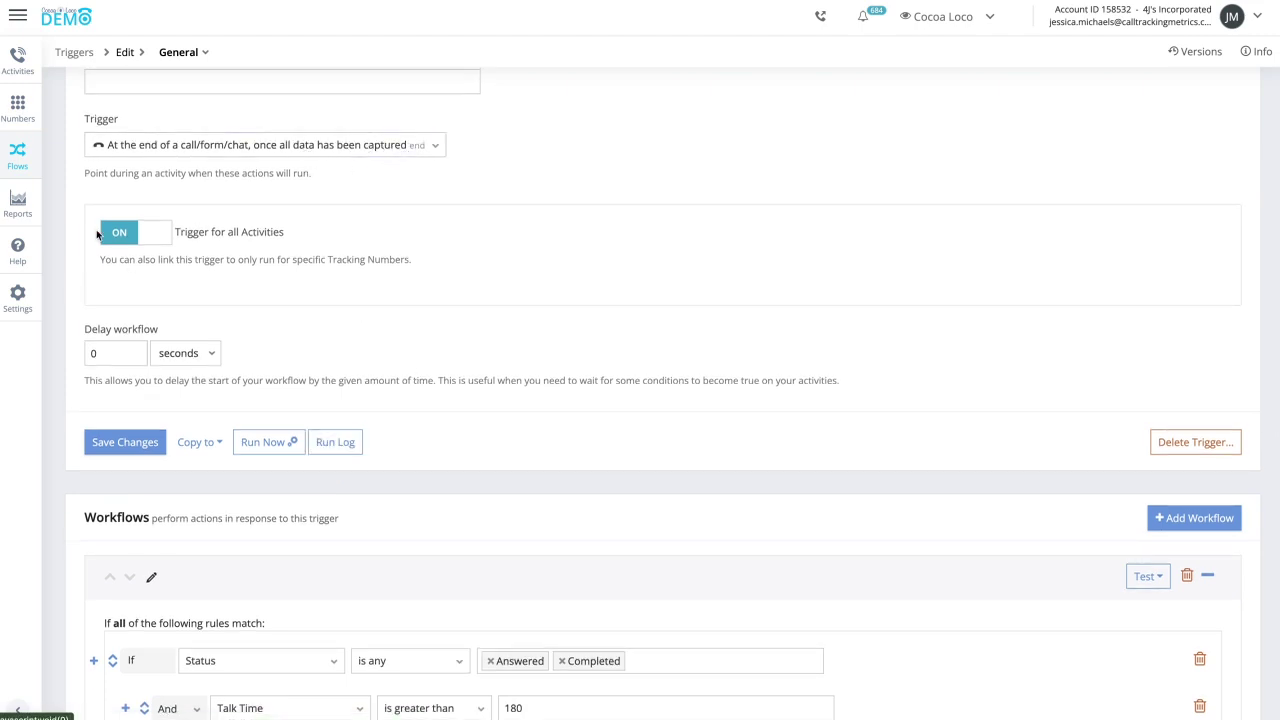
{"action": "scroll", "coordinate": [726, 428], "scroll_direction": "down", "scroll_amount": 5}
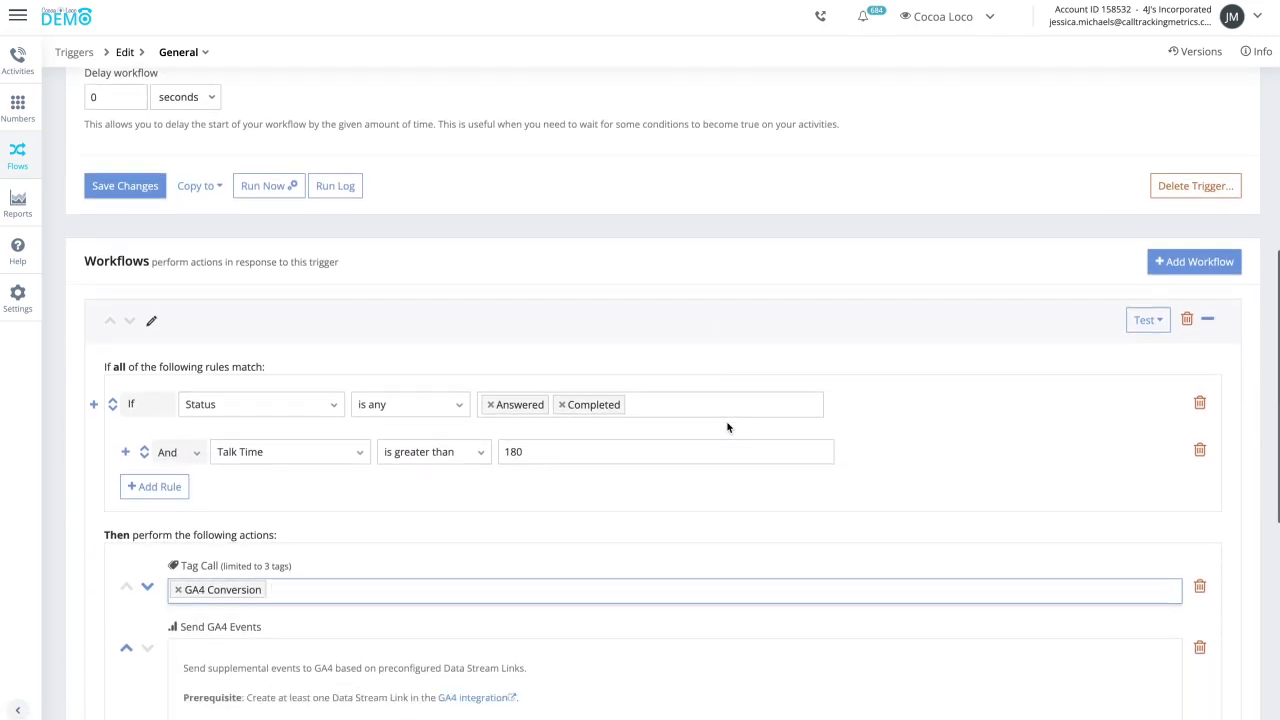
{"action": "left_click", "coordinate": [727, 420]}
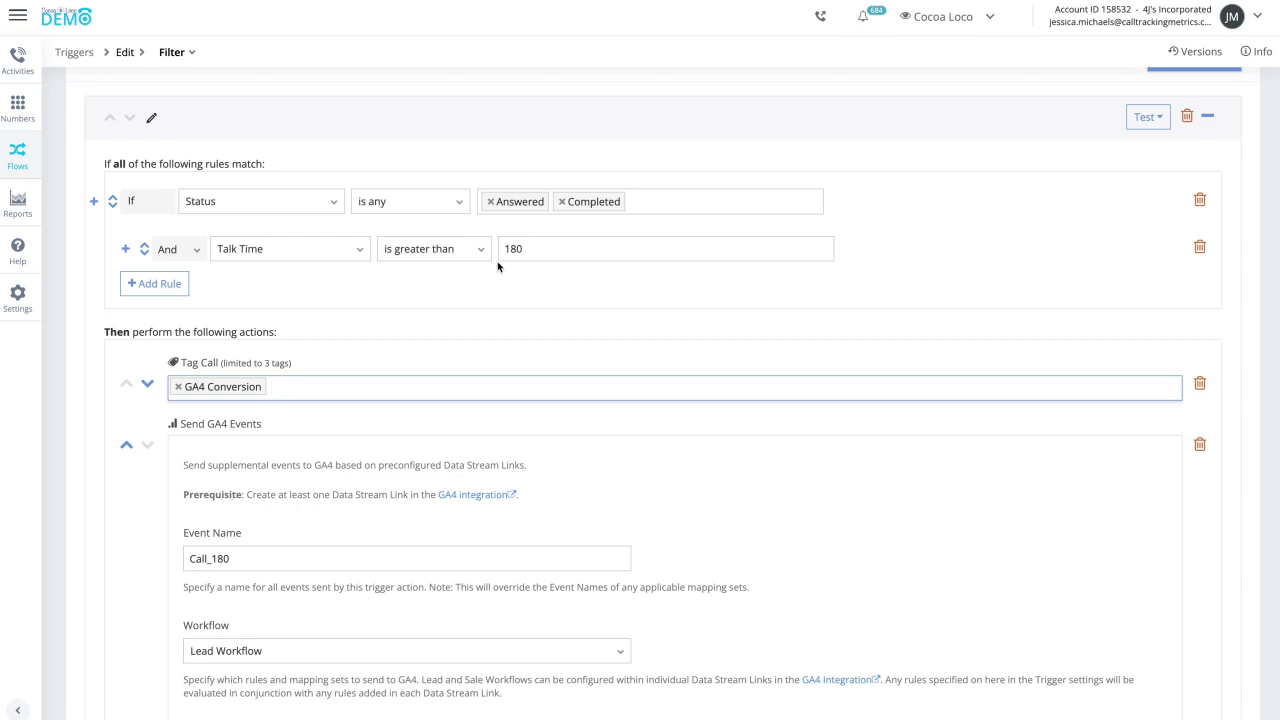
{"action": "scroll", "coordinate": [550, 262], "scroll_direction": "down", "scroll_amount": 3}
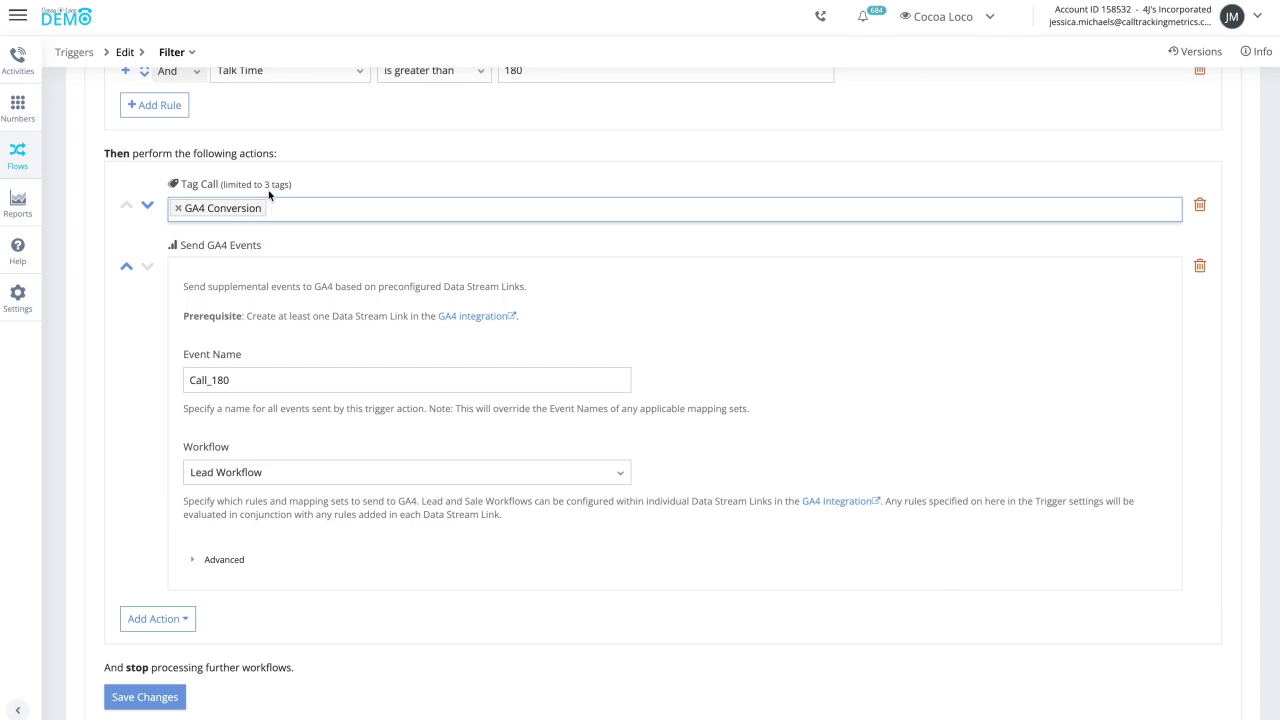
{"action": "scroll", "coordinate": [305, 287], "scroll_direction": "down", "scroll_amount": 2}
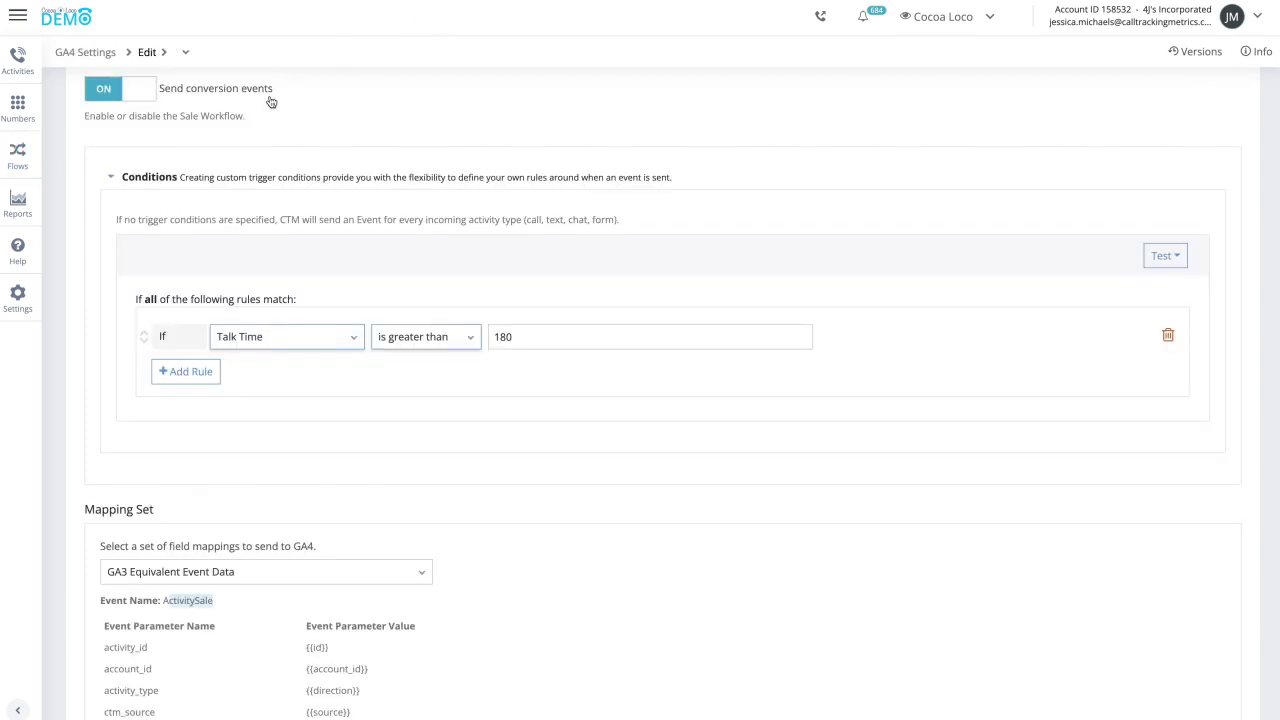
Return to the GA4 data stream settings and check the Lead Workflow's event name and mapping set.
{"action": "scroll", "coordinate": [270, 101], "scroll_direction": "up", "scroll_amount": 8}
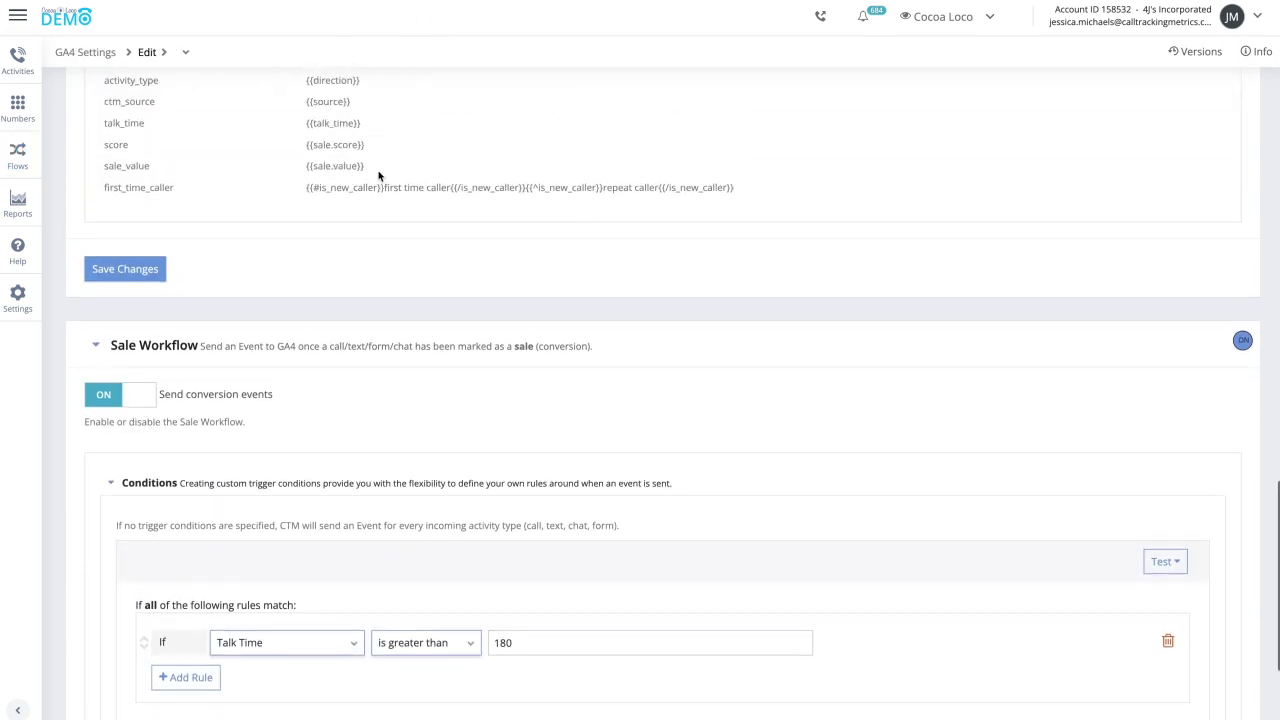
{"action": "scroll", "coordinate": [378, 173], "scroll_direction": "up", "scroll_amount": 1}
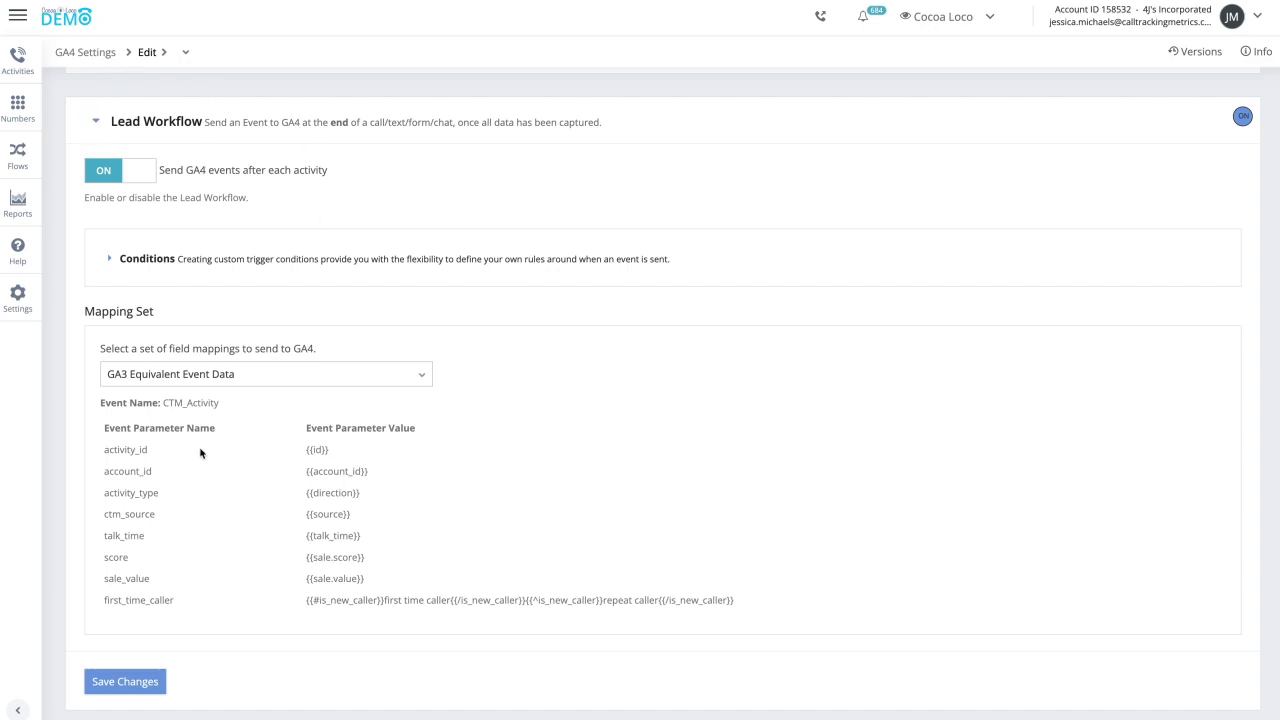
{"action": "scroll", "coordinate": [295, 173], "scroll_direction": "up", "scroll_amount": 15}
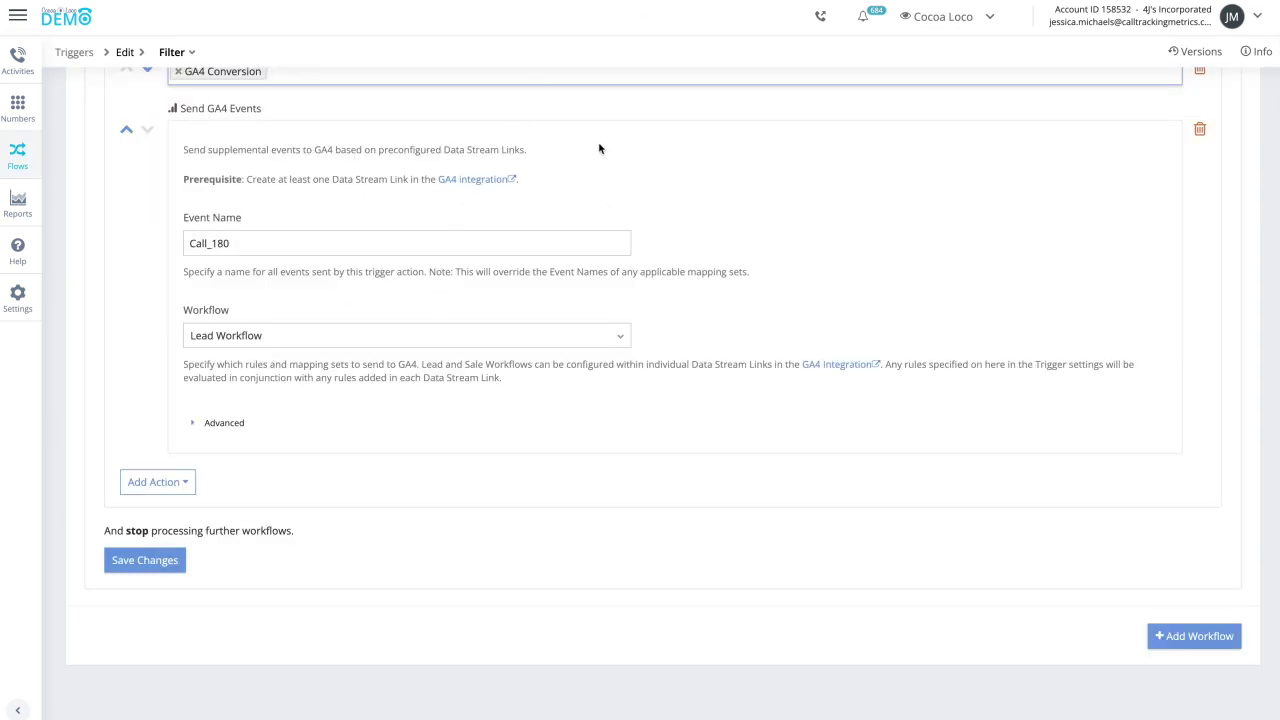
Examine the Hot or Warm lead quality trigger's timing, workflow rules, call tag and Send GA4 Events action.
{"action": "scroll", "coordinate": [600, 148], "scroll_direction": "up", "scroll_amount": 5}
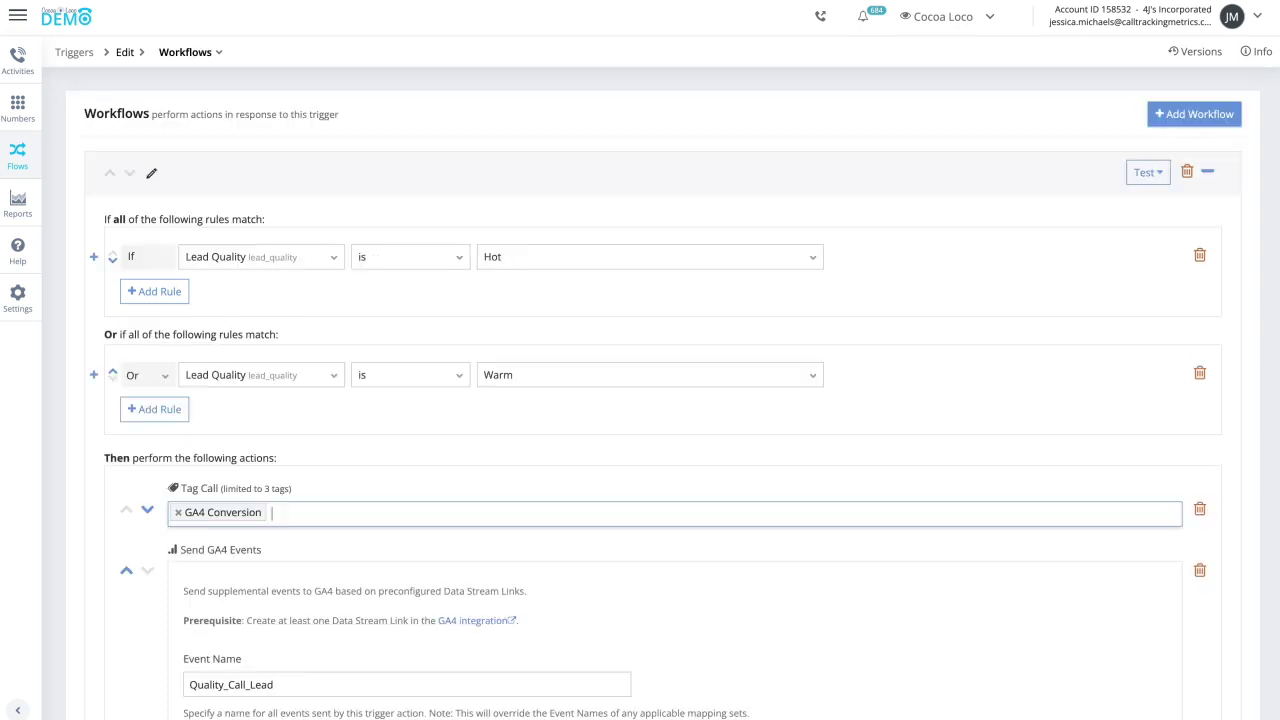
{"action": "scroll", "coordinate": [309, 198], "scroll_direction": "up", "scroll_amount": 5}
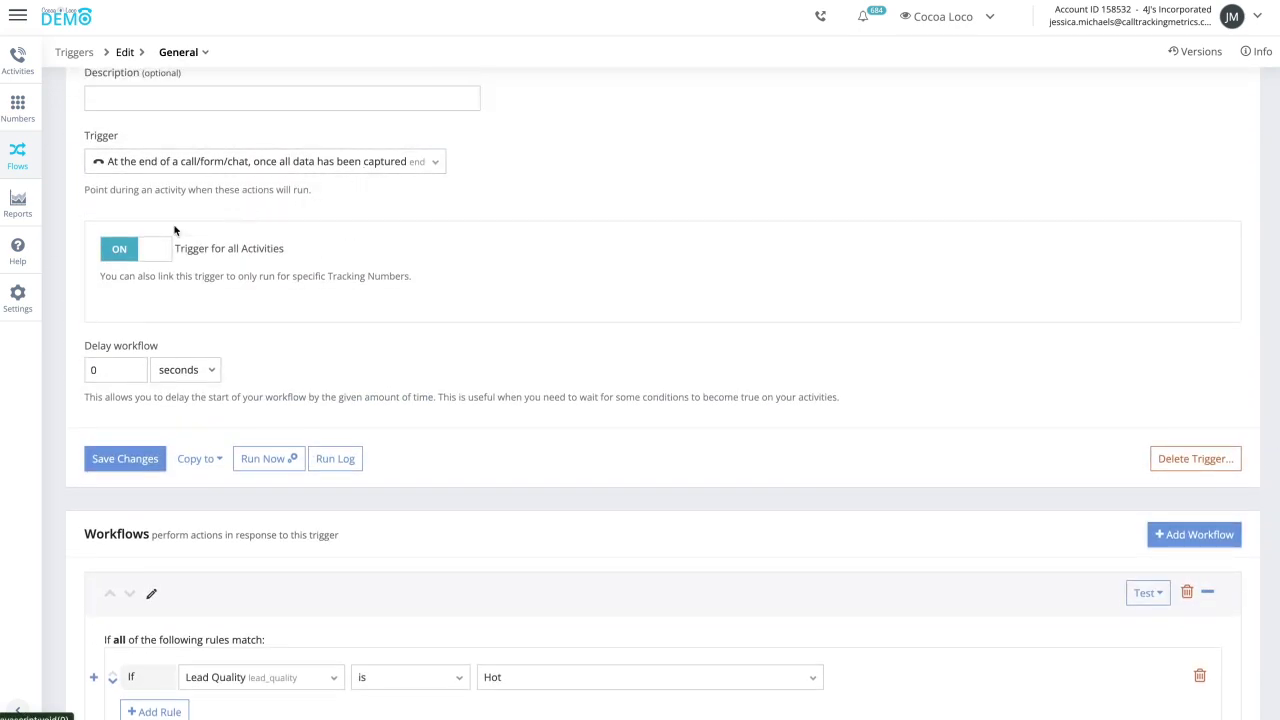
{"action": "scroll", "coordinate": [631, 414], "scroll_direction": "down", "scroll_amount": 5}
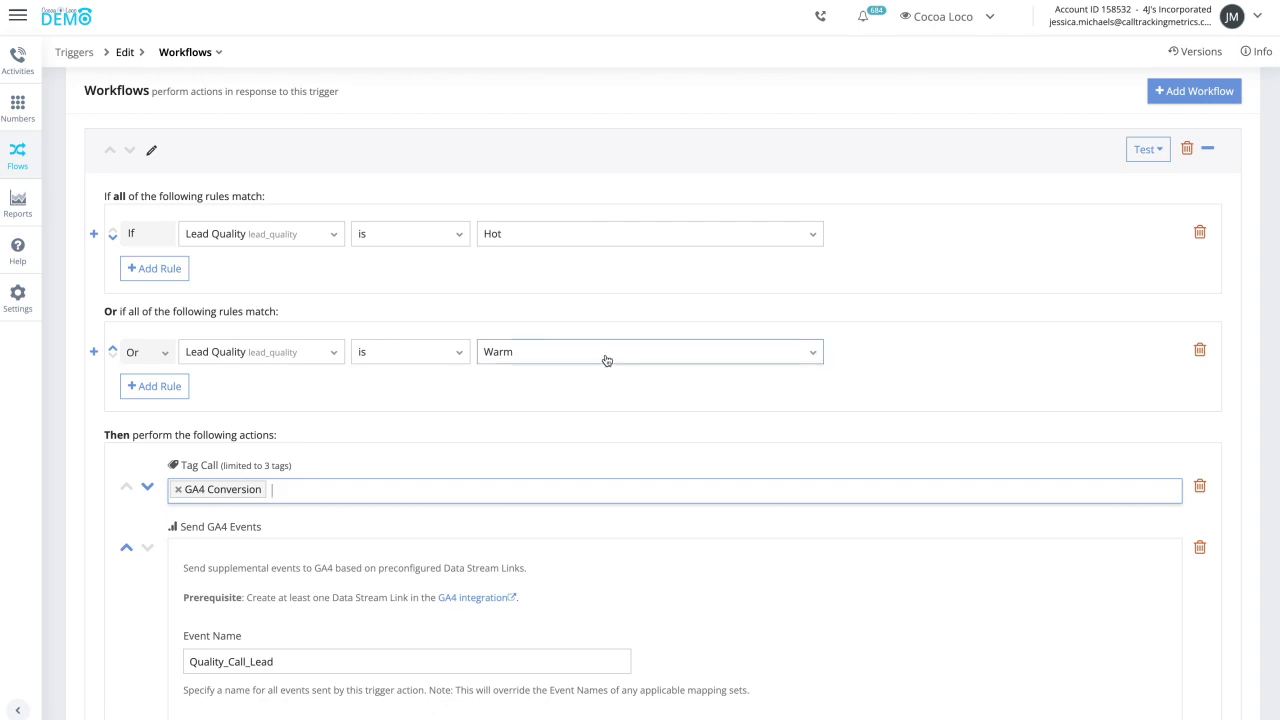
{"action": "scroll", "coordinate": [414, 523], "scroll_direction": "down", "scroll_amount": 1}
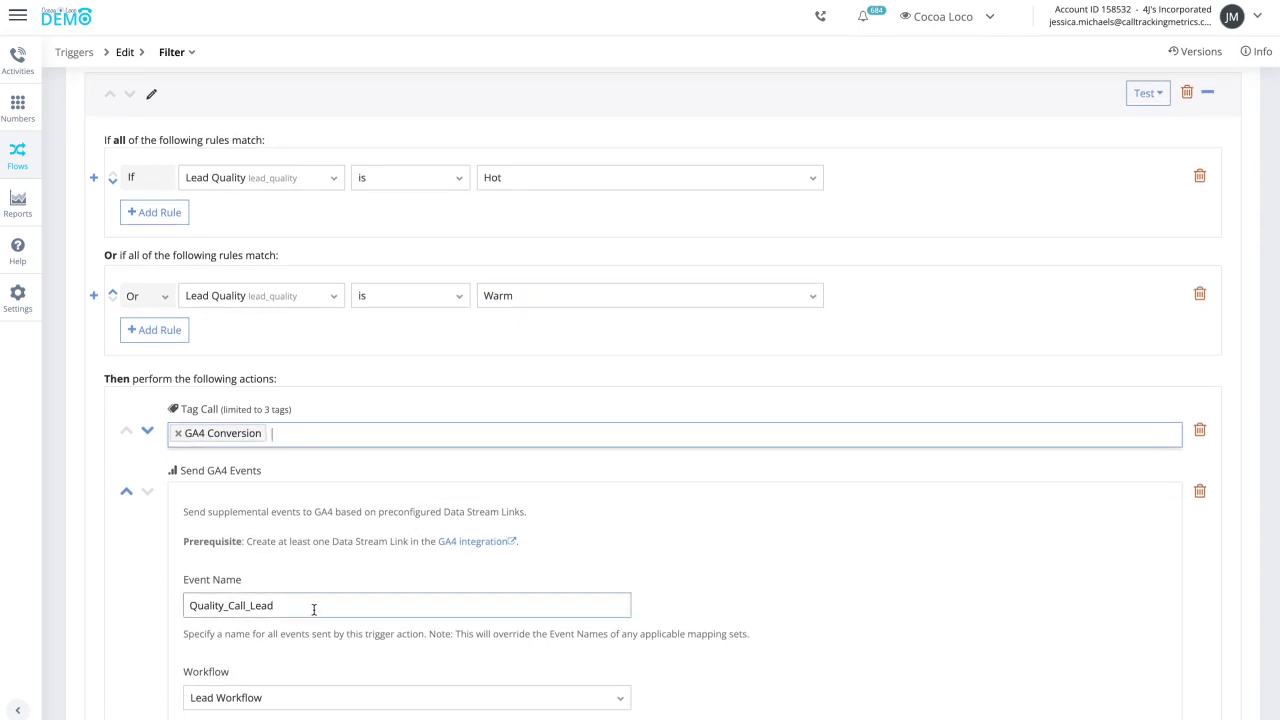
{"action": "scroll", "coordinate": [240, 610], "scroll_direction": "up", "scroll_amount": 1}
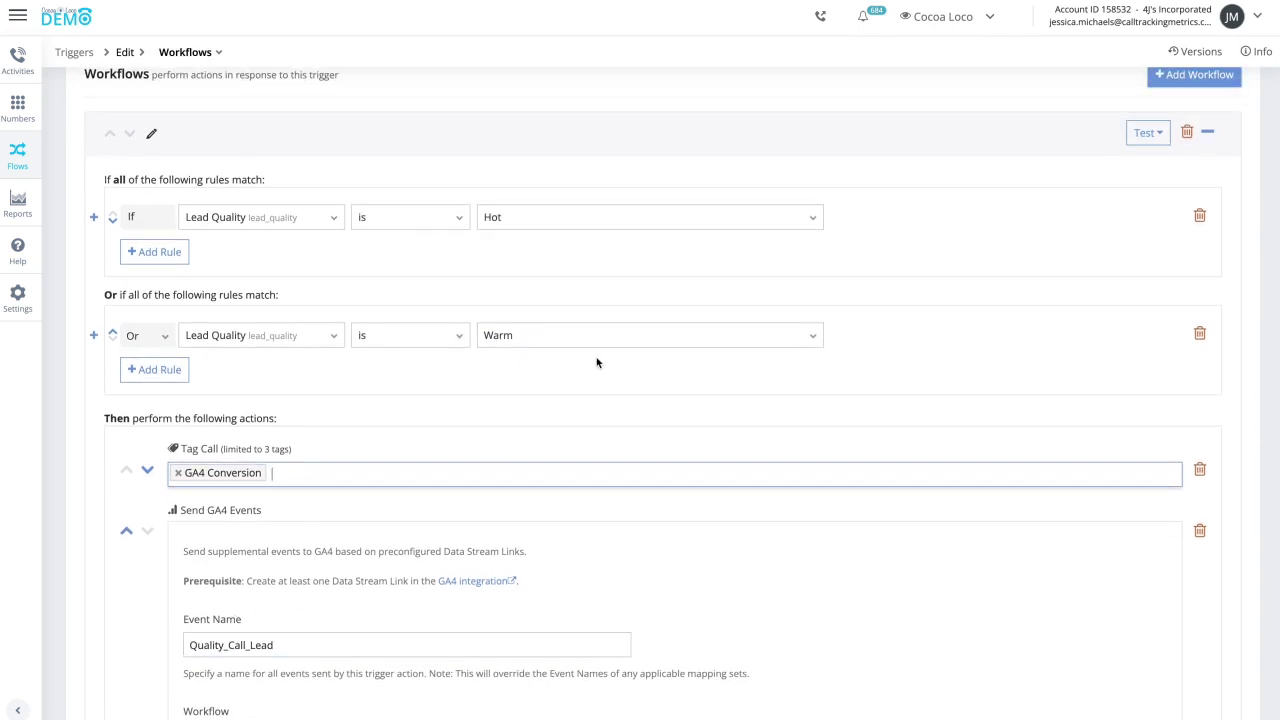
{"action": "scroll", "coordinate": [596, 360], "scroll_direction": "up", "scroll_amount": 1}
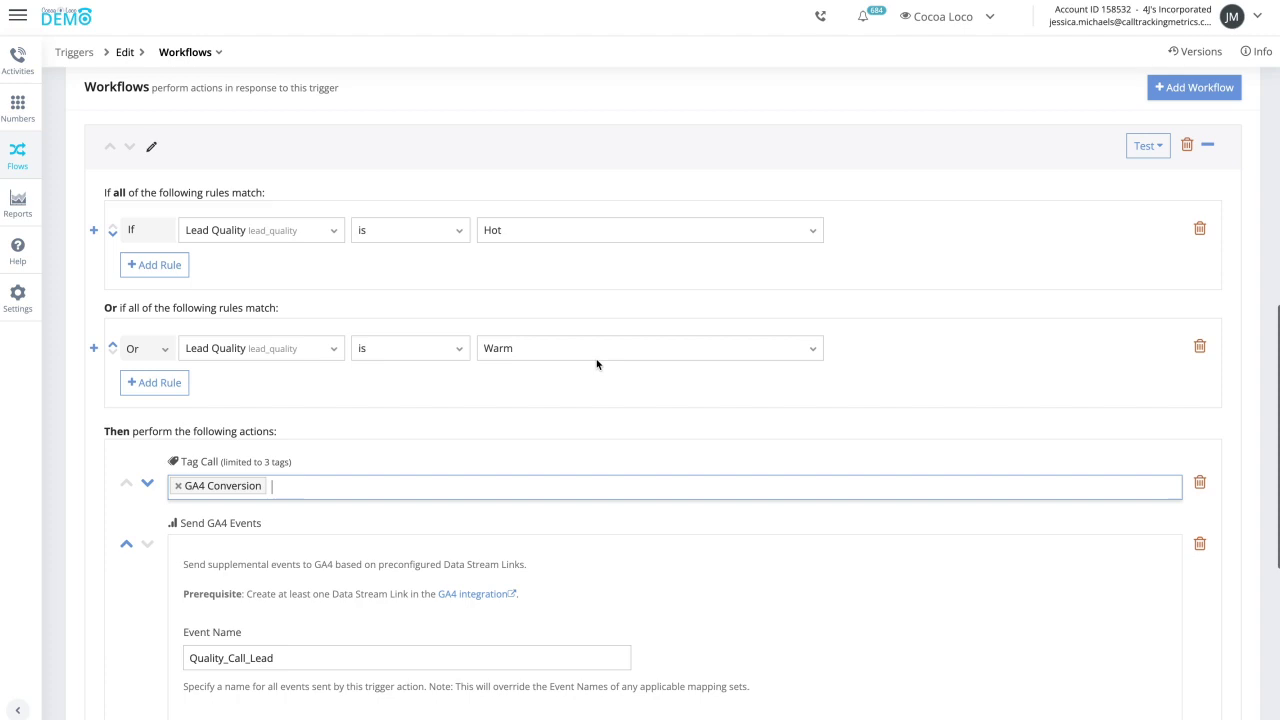
Test the lead quality workflow against the most recent call and check which rules match and the actions below them.
{"action": "left_click", "coordinate": [1143, 150]}
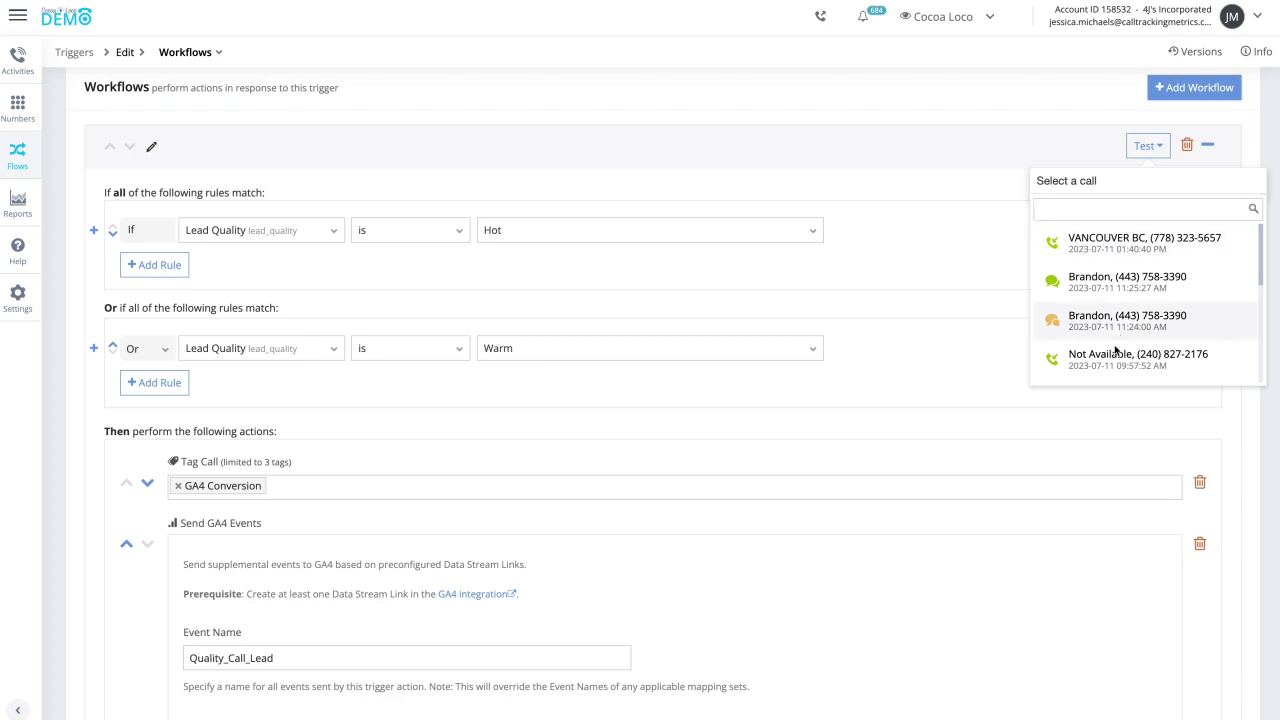
{"action": "left_click", "coordinate": [1126, 243]}
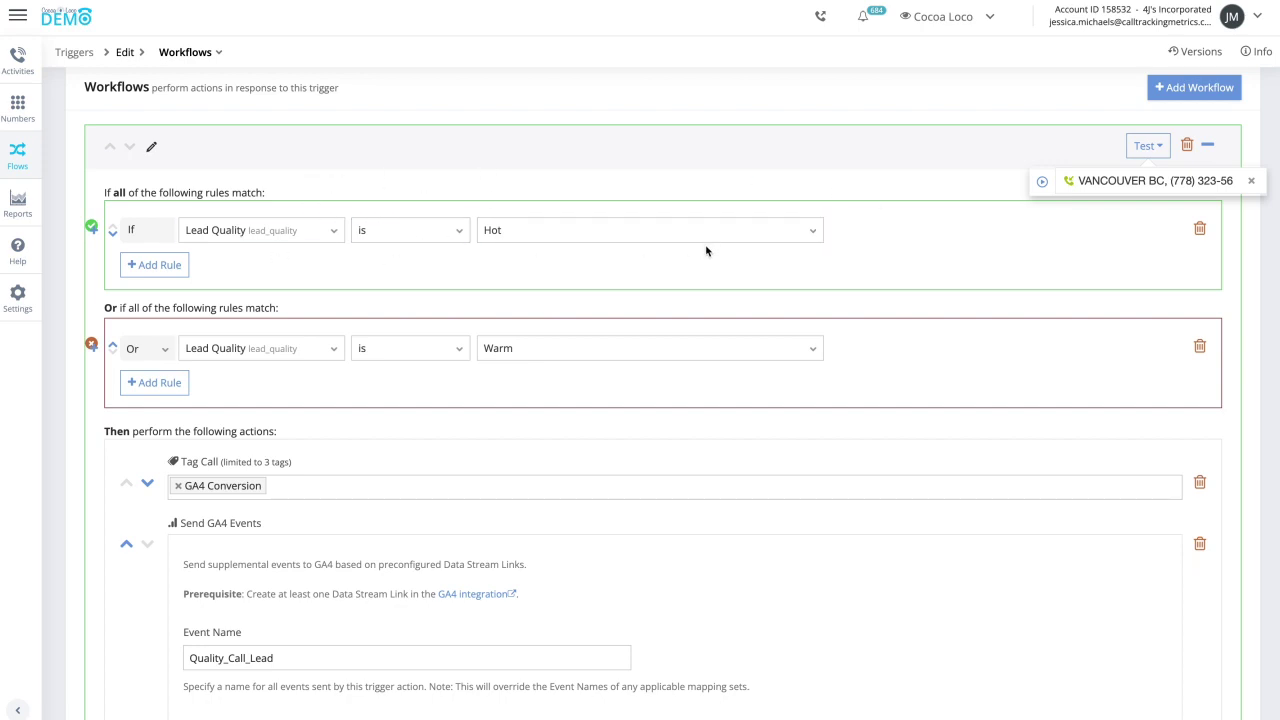
{"action": "scroll", "coordinate": [726, 235], "scroll_direction": "down", "scroll_amount": 3}
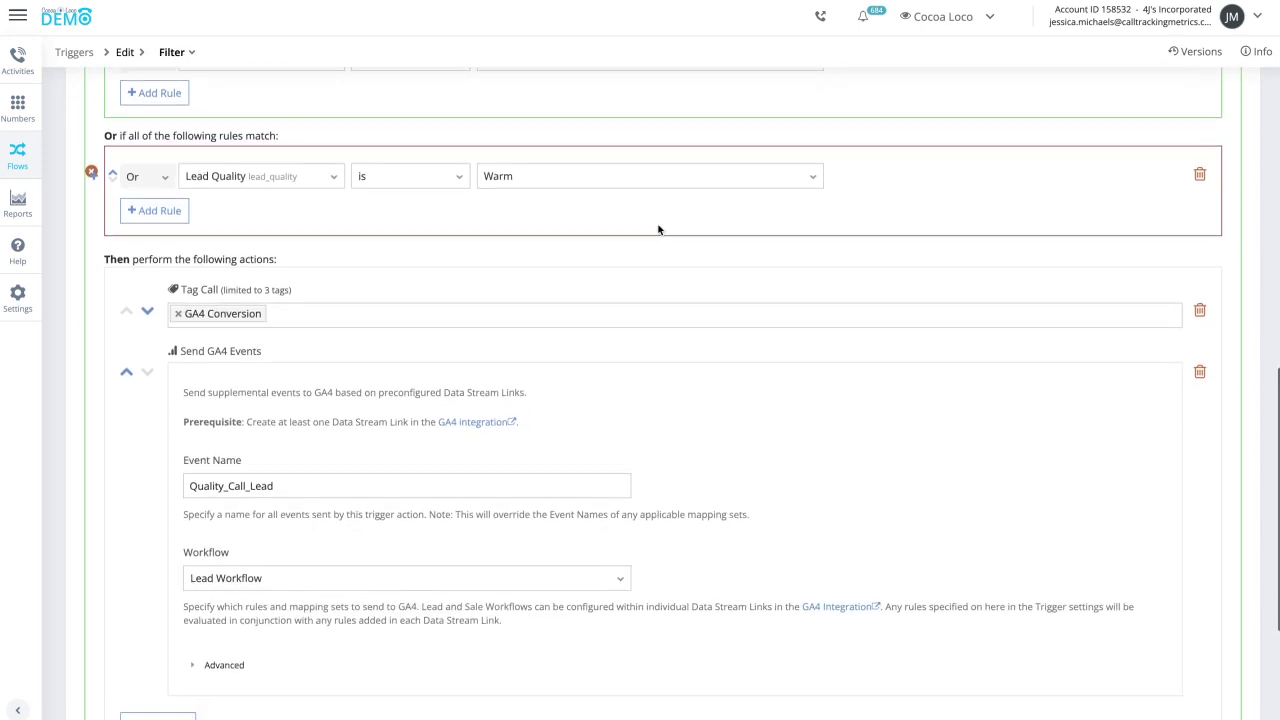
{"action": "scroll", "coordinate": [392, 350], "scroll_direction": "down", "scroll_amount": 3}
Examine the GA4 Conversion goal demo 3 trigger's timing, tracking source and score rules, call tag and Send GA4 Events action.
{"action": "scroll", "coordinate": [471, 400], "scroll_direction": "up", "scroll_amount": 5}
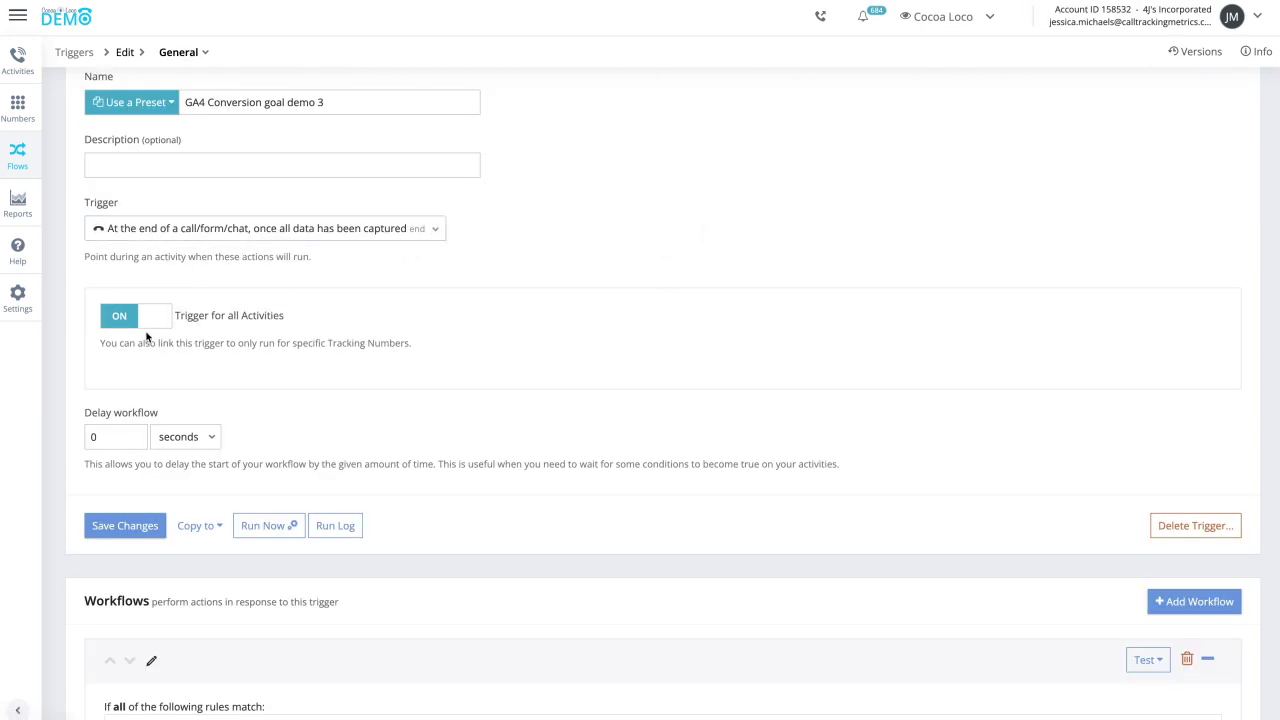
{"action": "scroll", "coordinate": [606, 466], "scroll_direction": "down", "scroll_amount": 4}
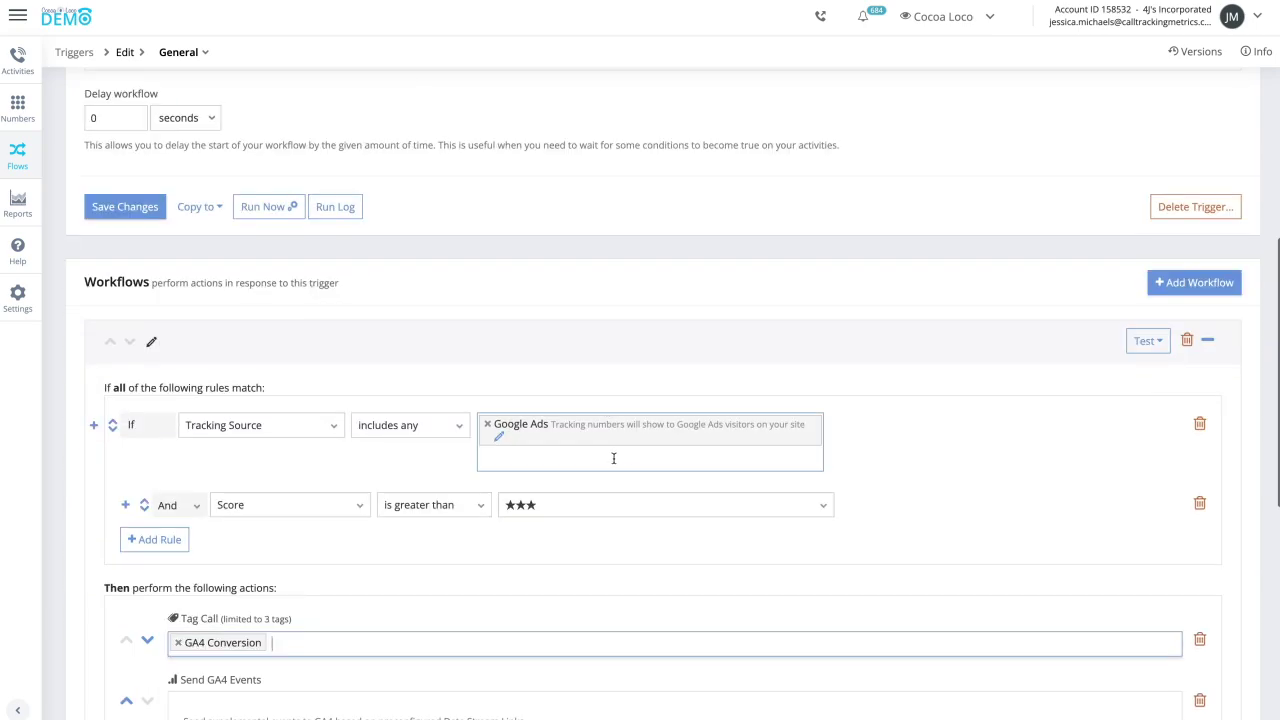
{"action": "scroll", "coordinate": [640, 459], "scroll_direction": "down", "scroll_amount": 2}
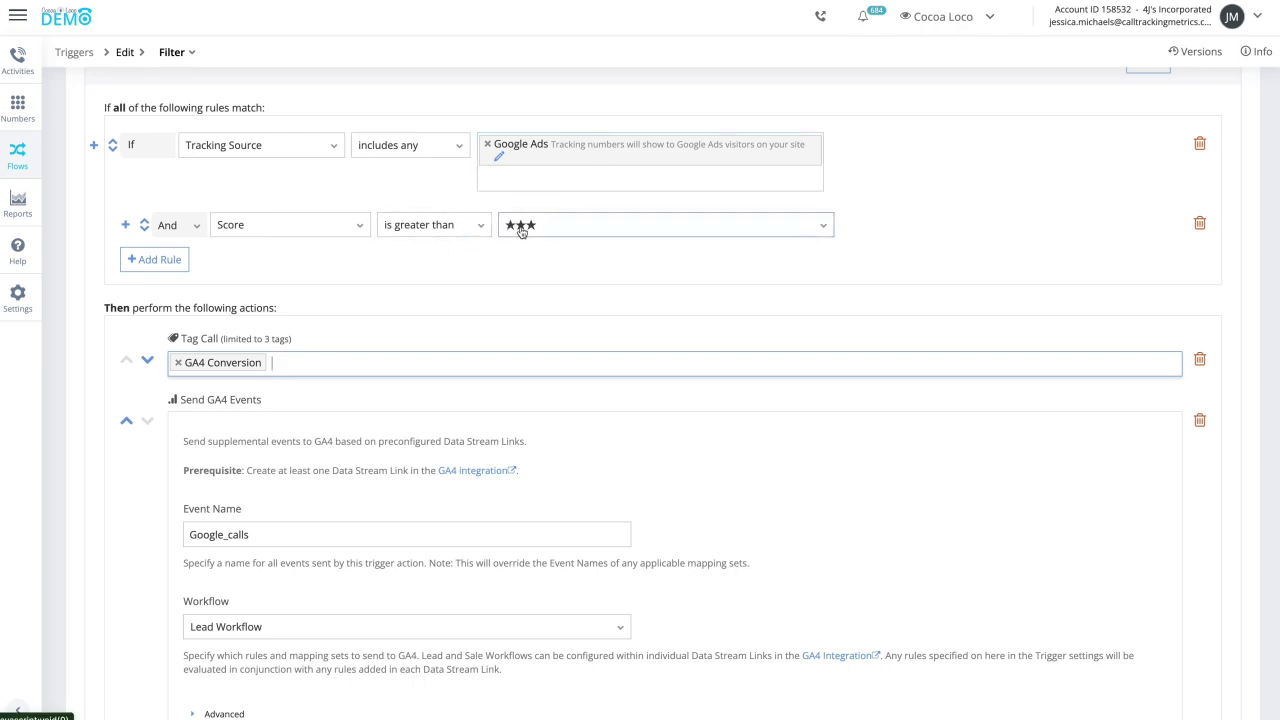
{"action": "scroll", "coordinate": [590, 280], "scroll_direction": "down", "scroll_amount": 3}
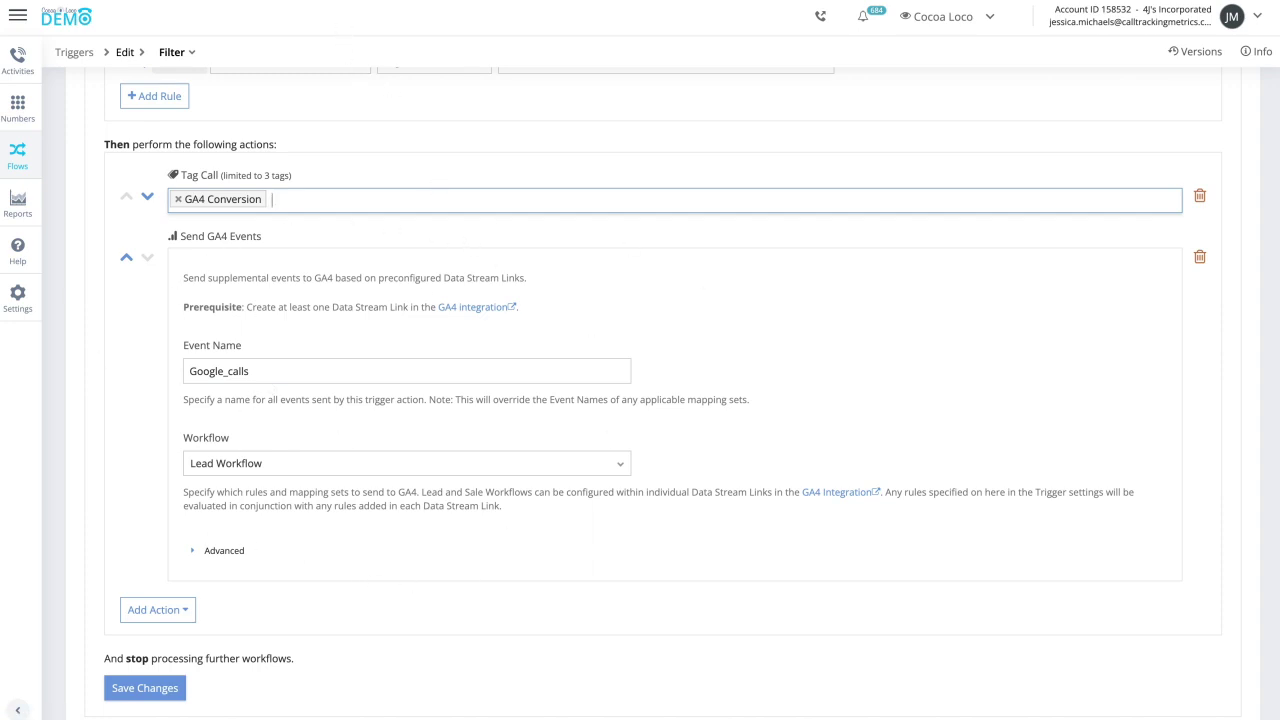
Switch to Google Analytics and open the property's list of conversion events.
{"action": "left_click", "coordinate": [340, 2]}
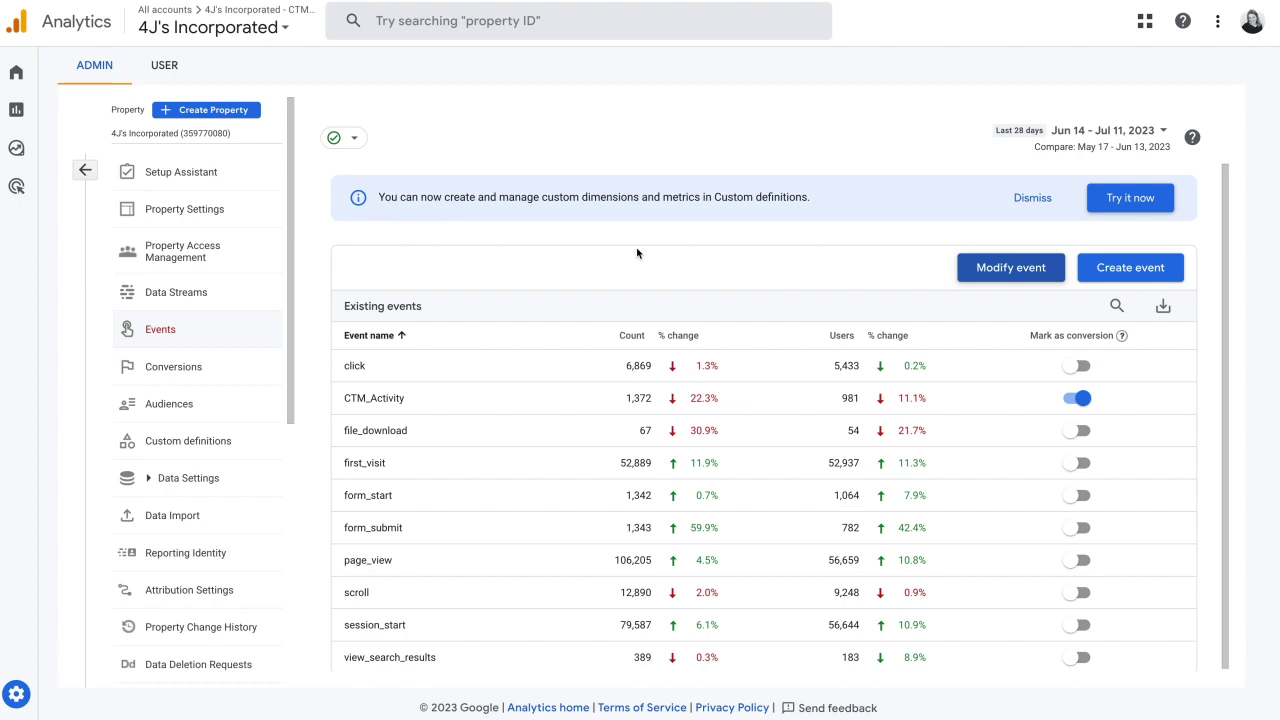
{"action": "left_click", "coordinate": [214, 371]}
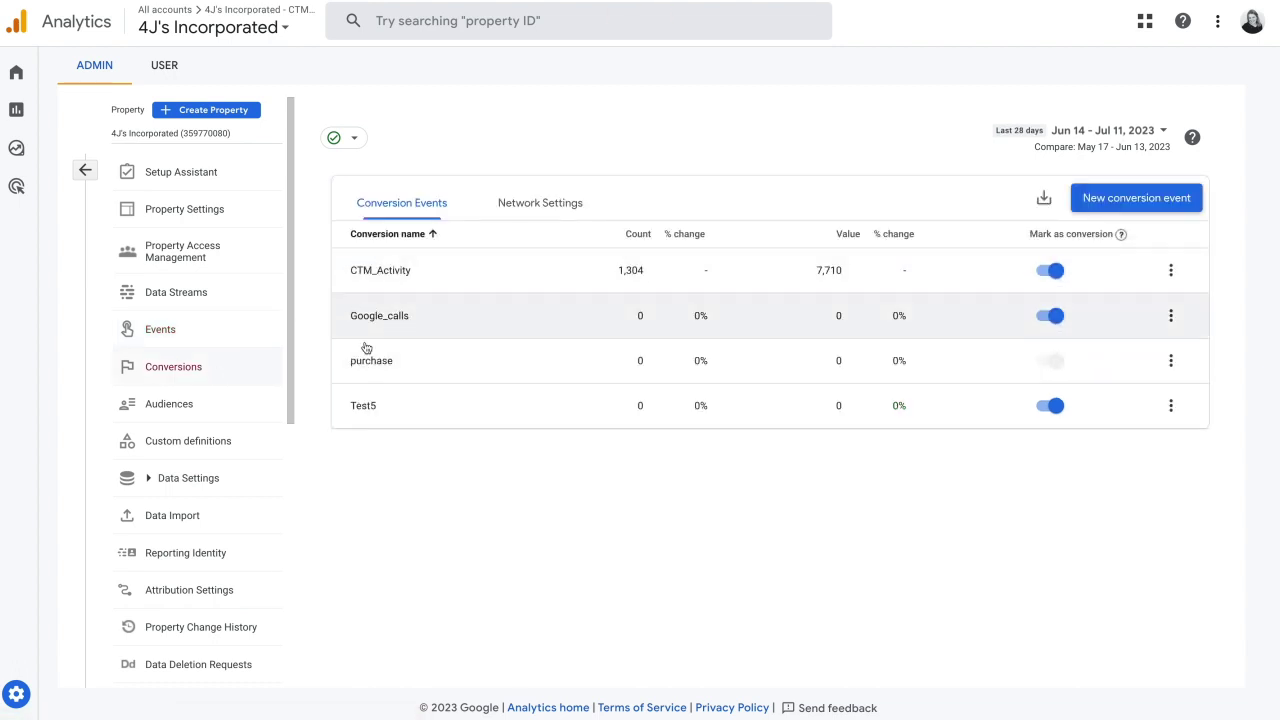